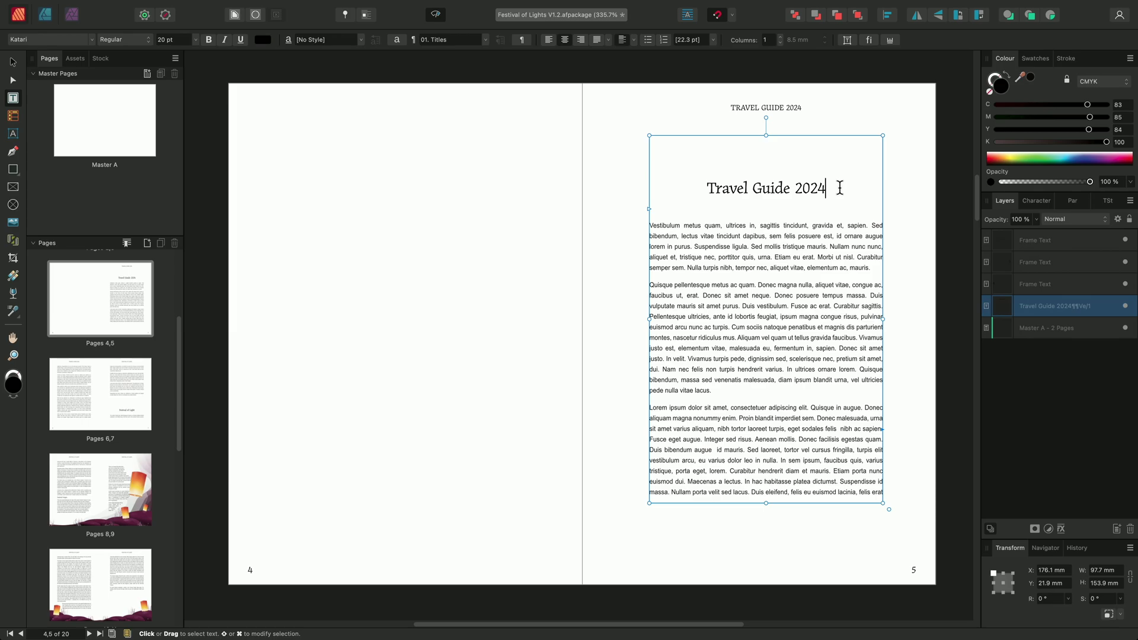
# - Add a new paragraph after 'elit.' on page 7 holding a pasted copy of the 'Curabitur felis erat' text
pyautogui.hotkey('ctrl', 'w')
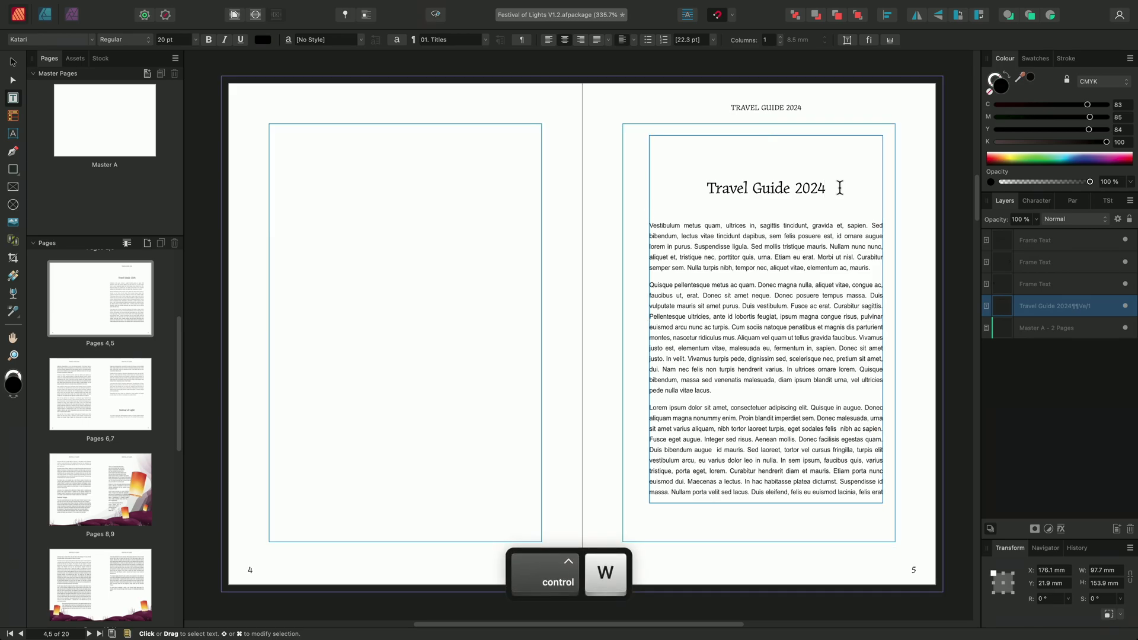
pyautogui.hotkey('ctrl', 'w')
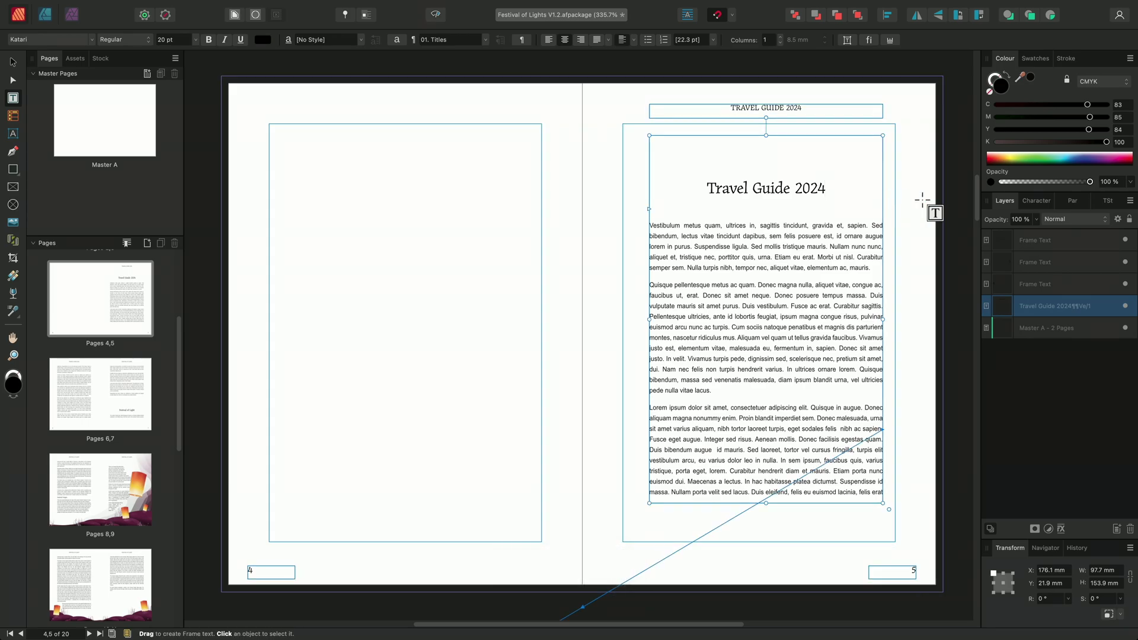
pyautogui.moveTo(977, 185); pyautogui.dragTo(977, 231)
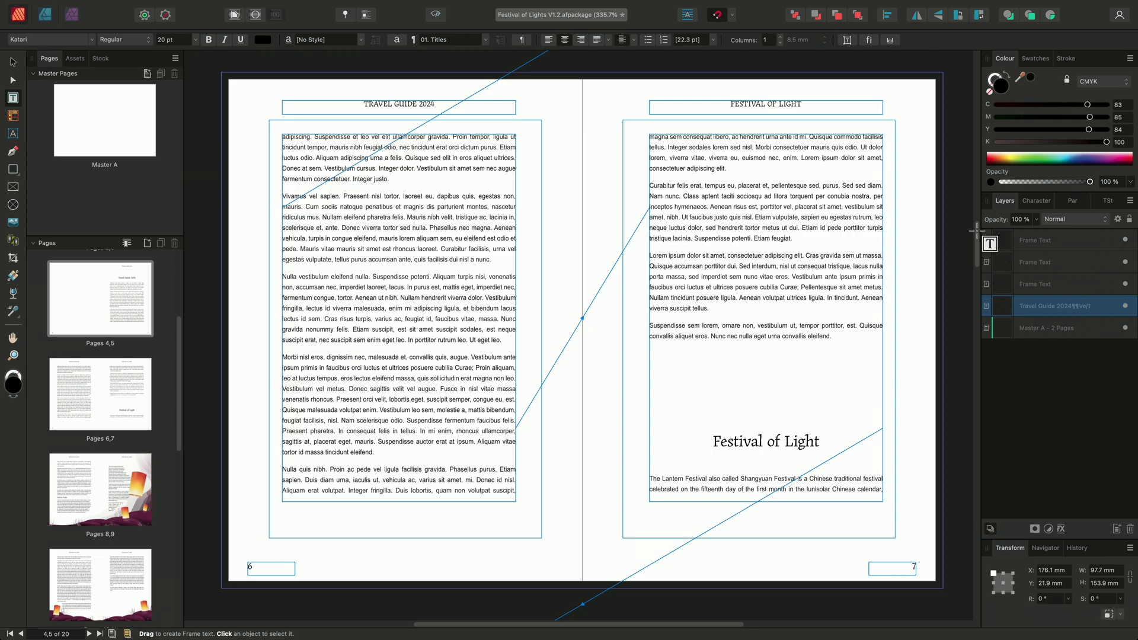
pyautogui.click(753, 169)
pyautogui.press('Return')
pyautogui.write('Curabitur felis erat, tempus eu, placerat et, pellentesque sed, purus. Sed sed diam. Nam nunc. Class aptent taciti sociosqu ad litora torquent per conubia nostra, per inceptos hymenaeos. Aenean risus est, porttitor vel, placerat sit amet, vestibulum sit amet, nibh. Ut faucibus justo quis nisl. Etiam vulputate, sapien eu egestas rutrum, leo neque luctus dolor, sed hendrerit tortor metus ut dui. Etiam id pede porttitor turpis tristique lacinia. Suspendisse potenti. Etiam feugiat.')
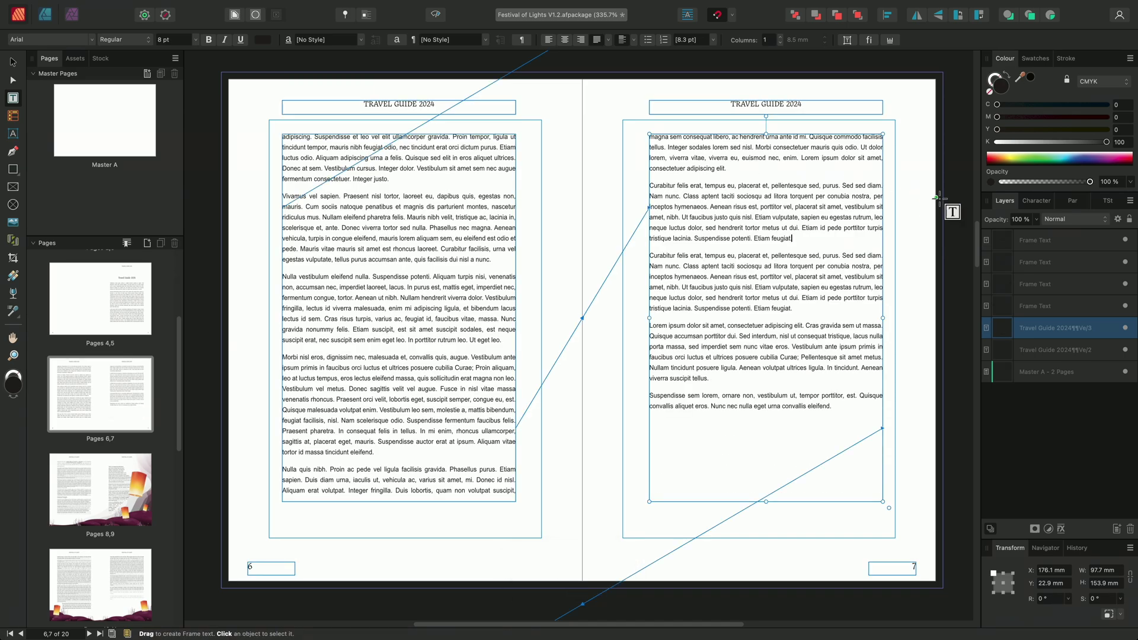
pyautogui.moveTo(975, 224); pyautogui.dragTo(975, 278)
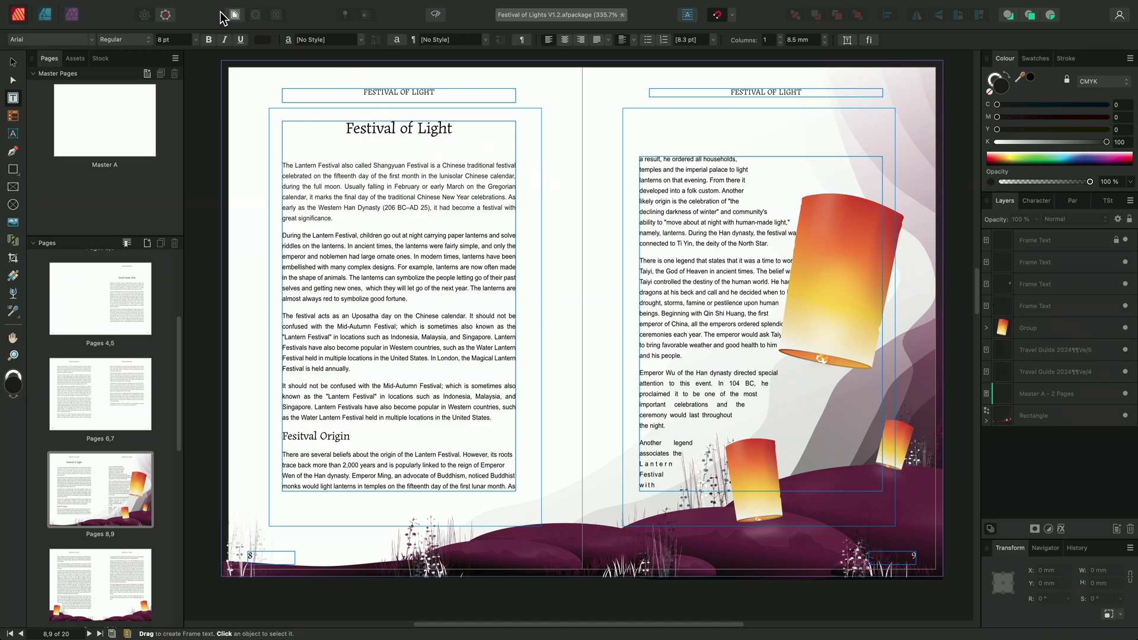
# - Place Lantern V1.1.png as a small image at the top of the Festival of Light text frame
pyautogui.click(125, 8)
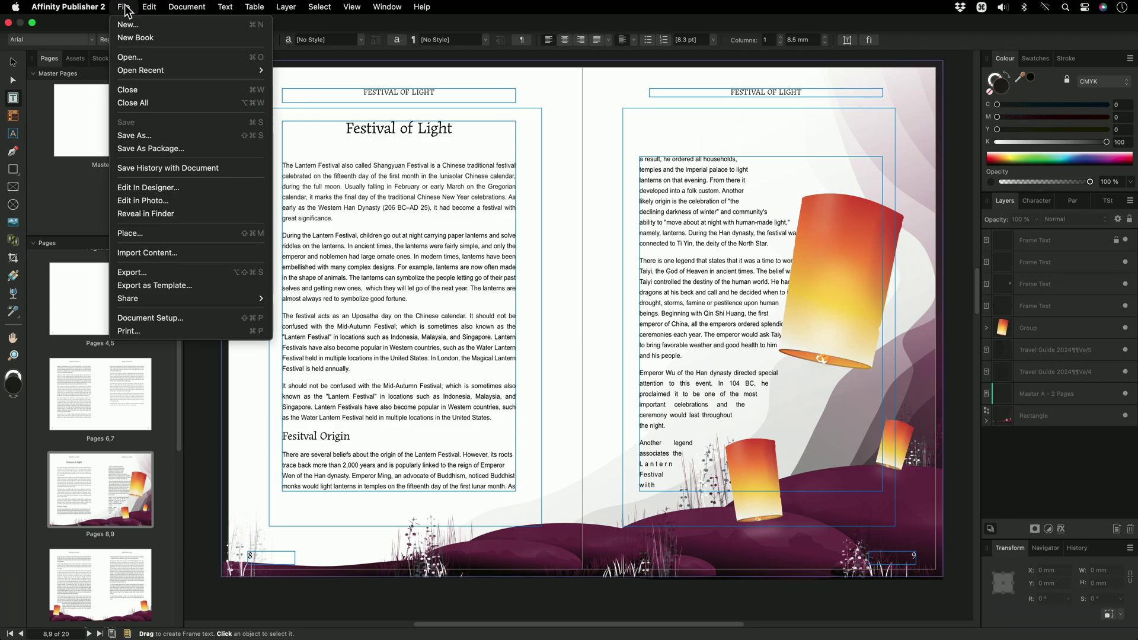
pyautogui.click(159, 233)
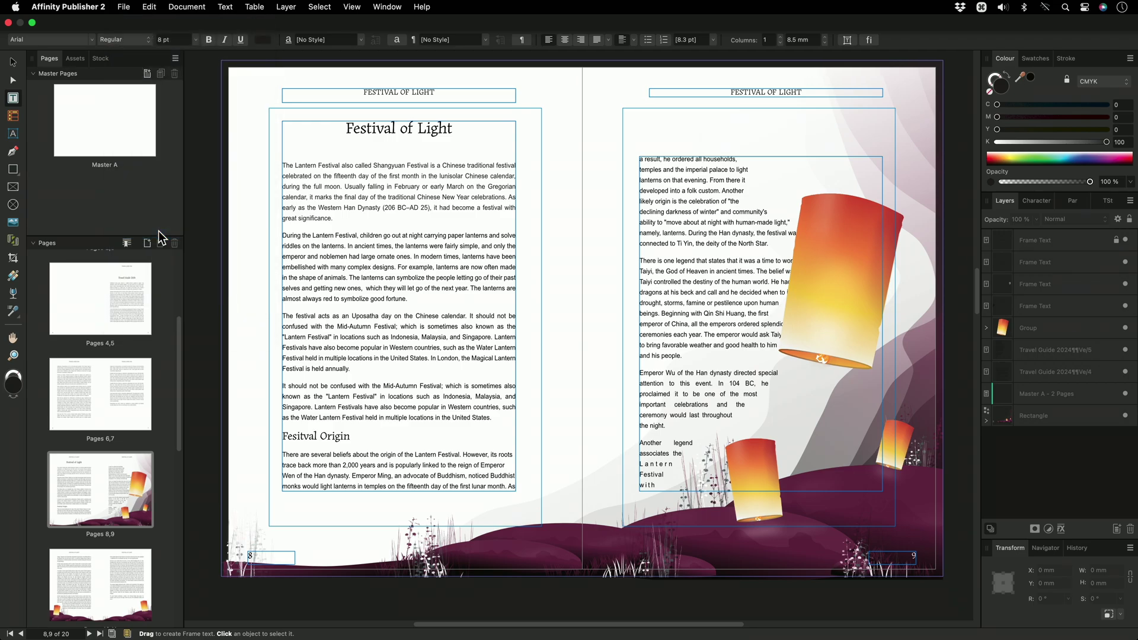
pyautogui.click(496, 243)
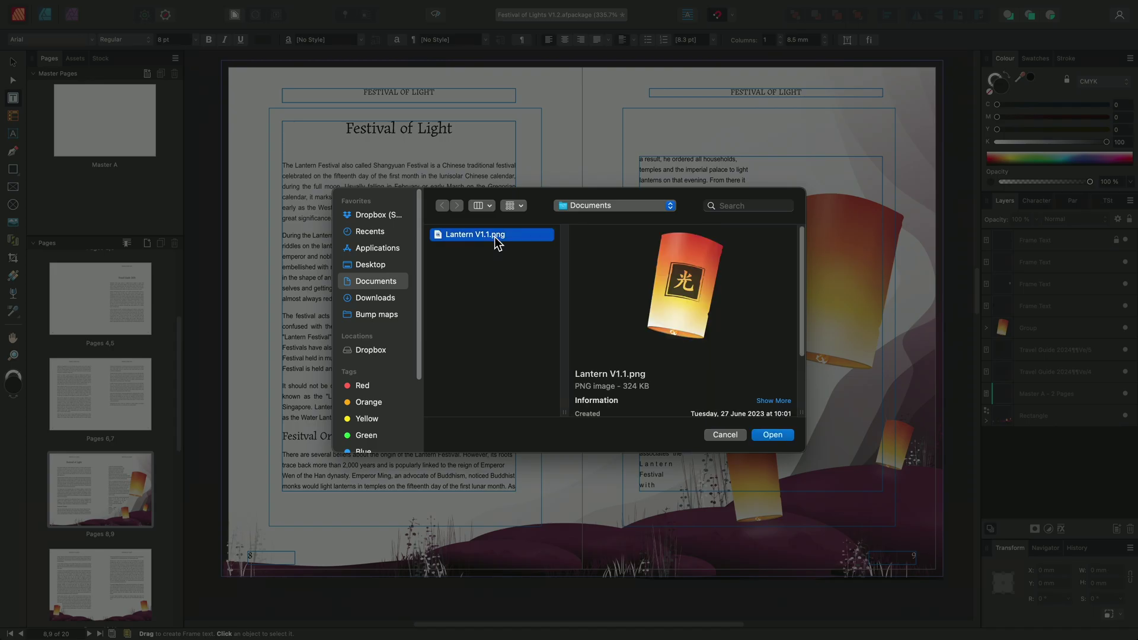
pyautogui.click(763, 439)
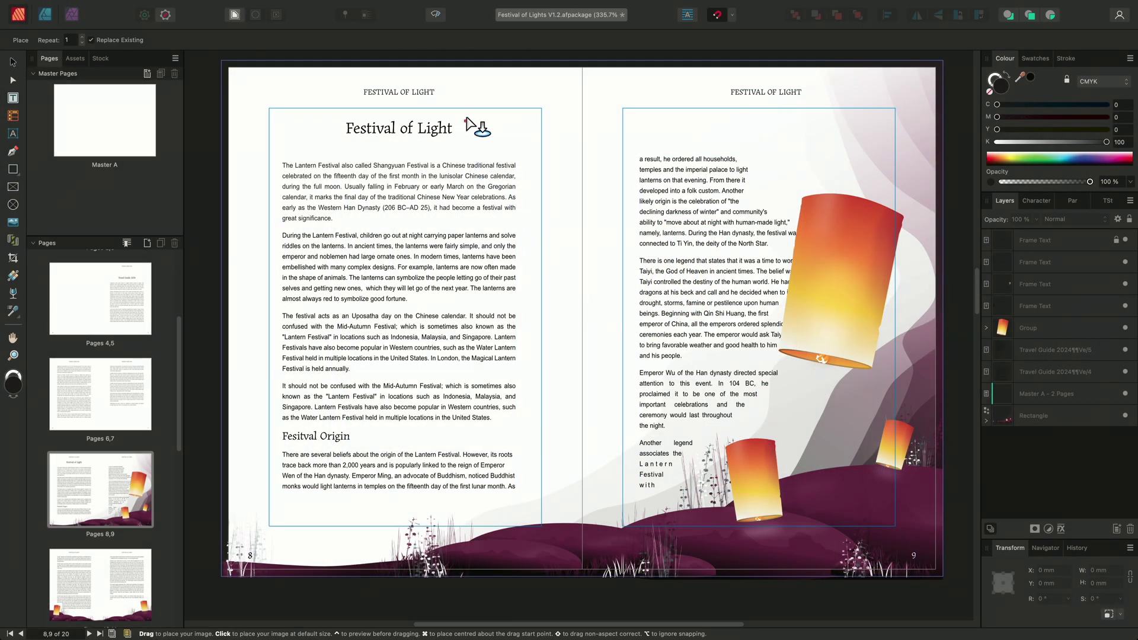
pyautogui.moveTo(466, 108); pyautogui.dragTo(511, 163)
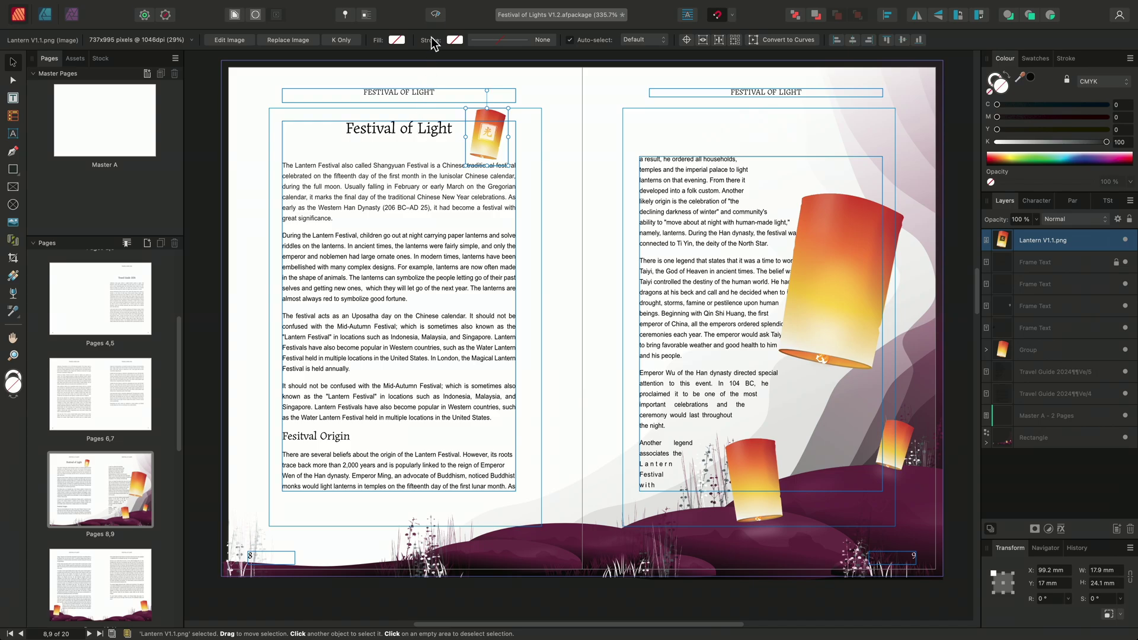
# - Show the Pinning panel from the Window menu for the placed lantern image
pyautogui.moveTo(439, 2)
pyautogui.click(388, 8)
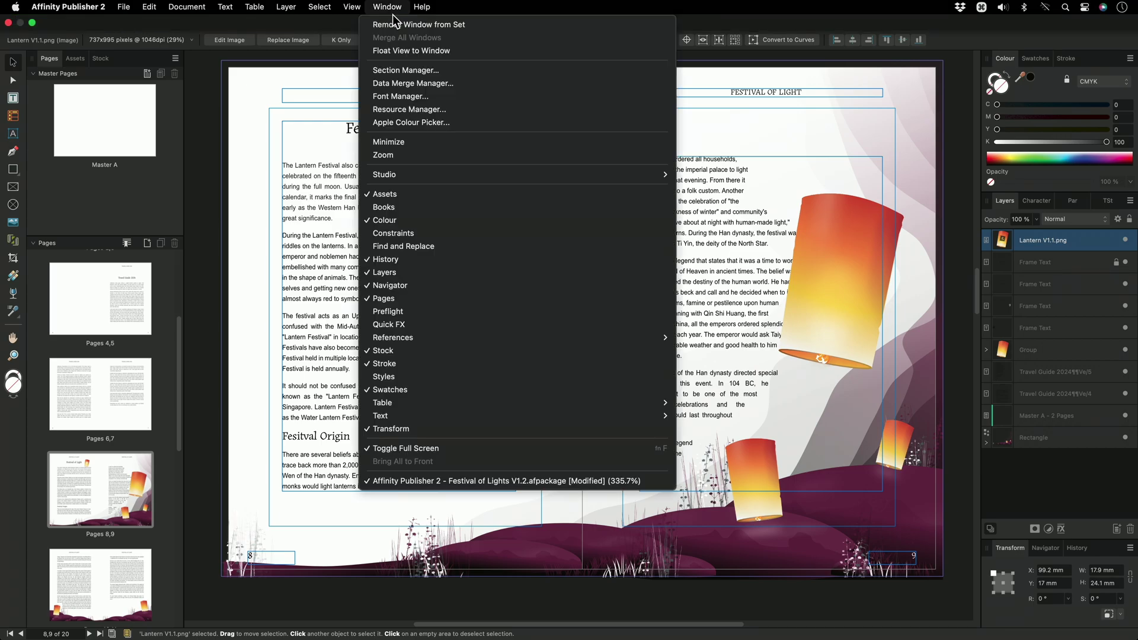
pyautogui.moveTo(554, 416)
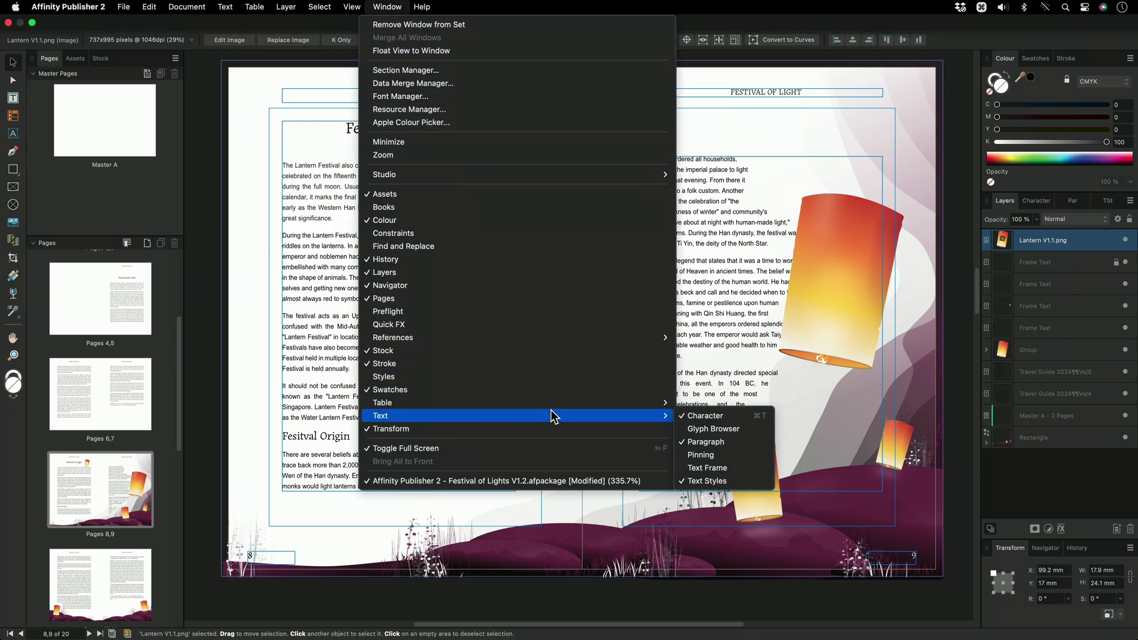
pyautogui.click(715, 454)
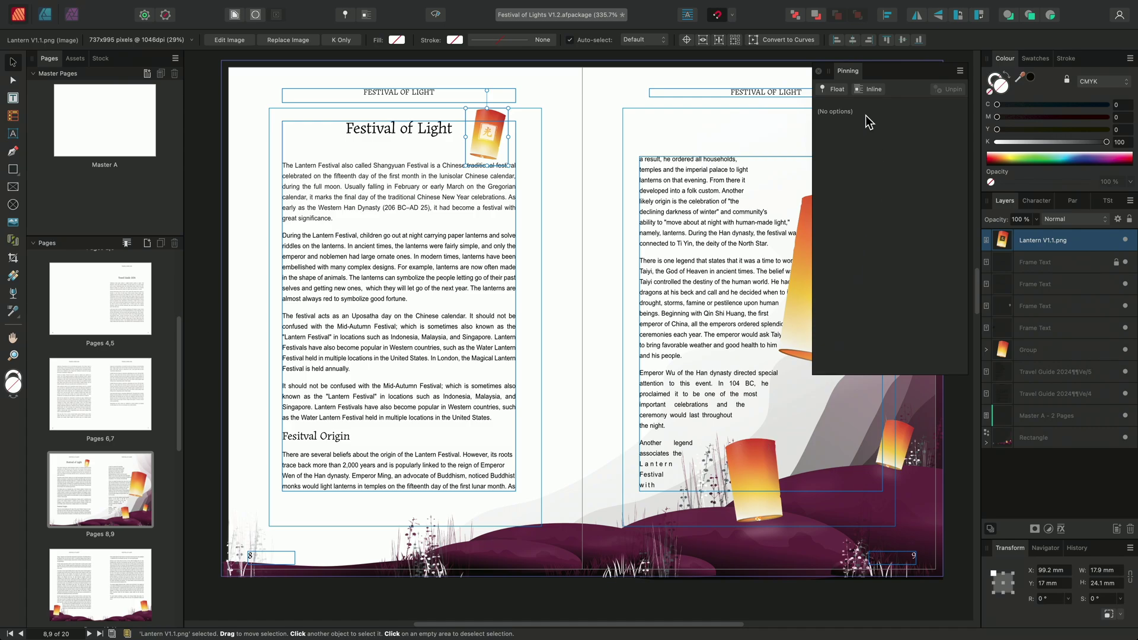
# - Pin the lantern inline, then test it by deleting and restoring it within the heading text
pyautogui.click(867, 89)
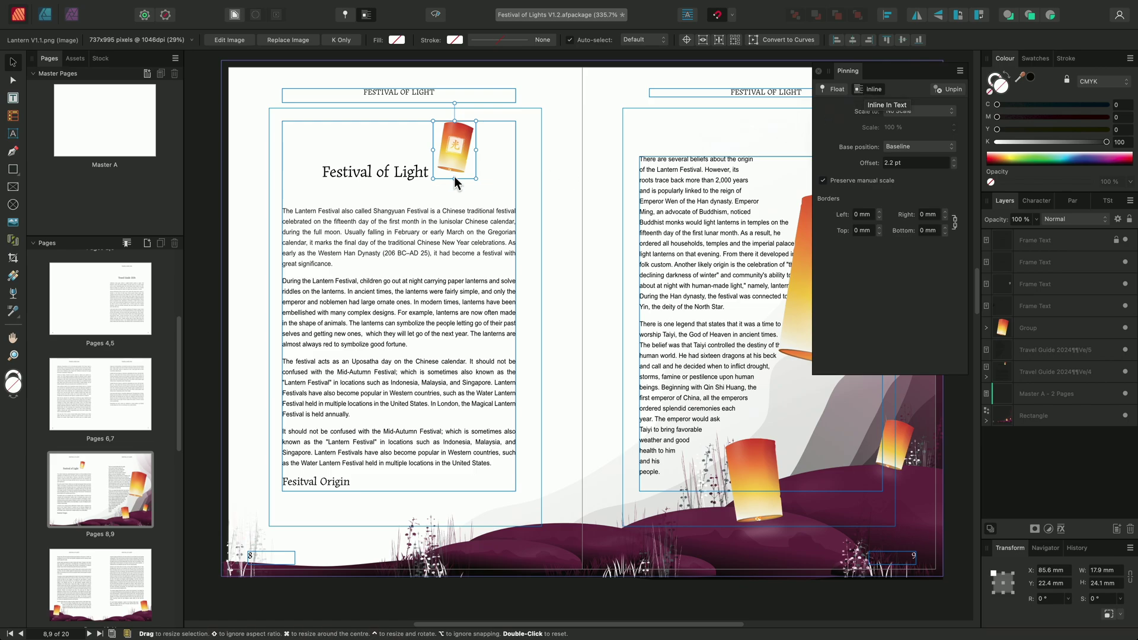
pyautogui.doubleClick(429, 170)
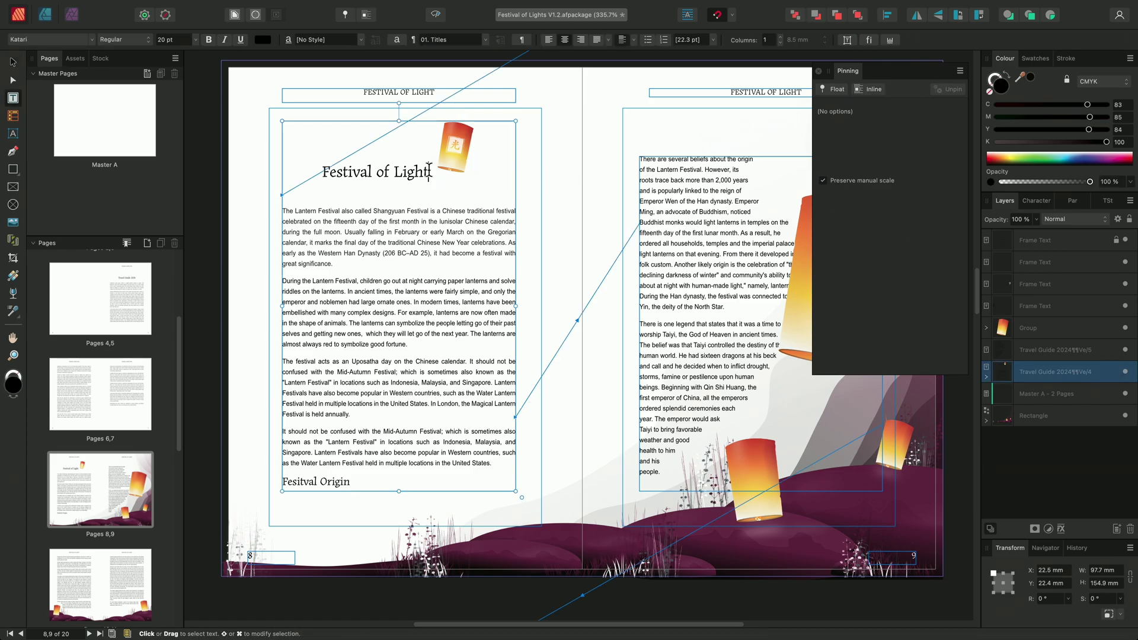
pyautogui.click(476, 171)
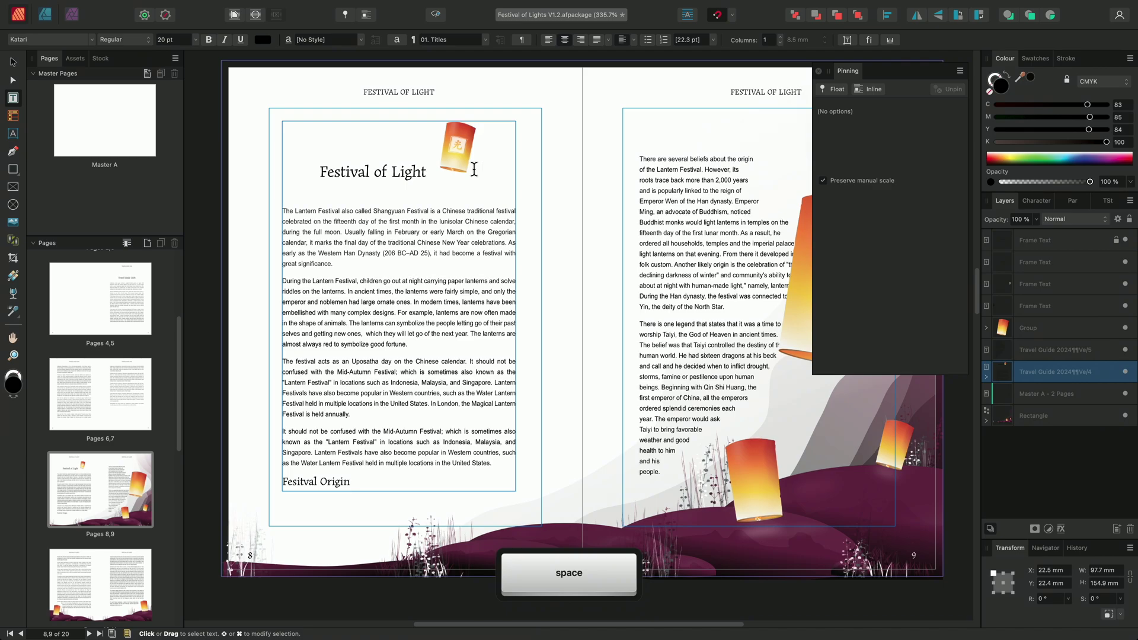
pyautogui.press('Left')
pyautogui.press('BackSpace')
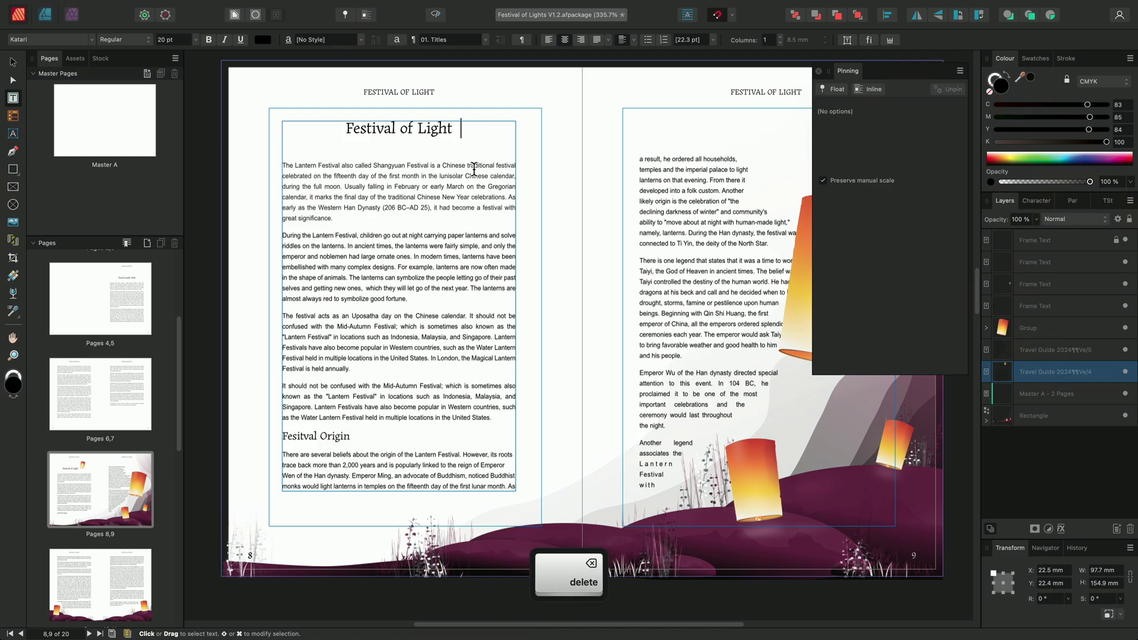
pyautogui.press('super+z')
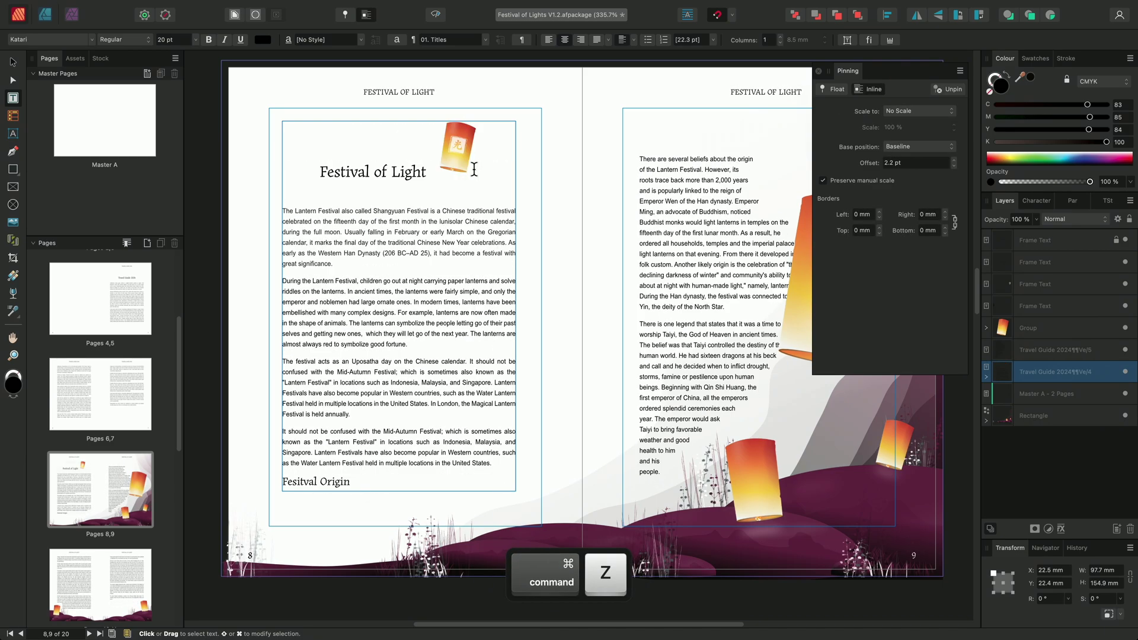
pyautogui.press('Escape')
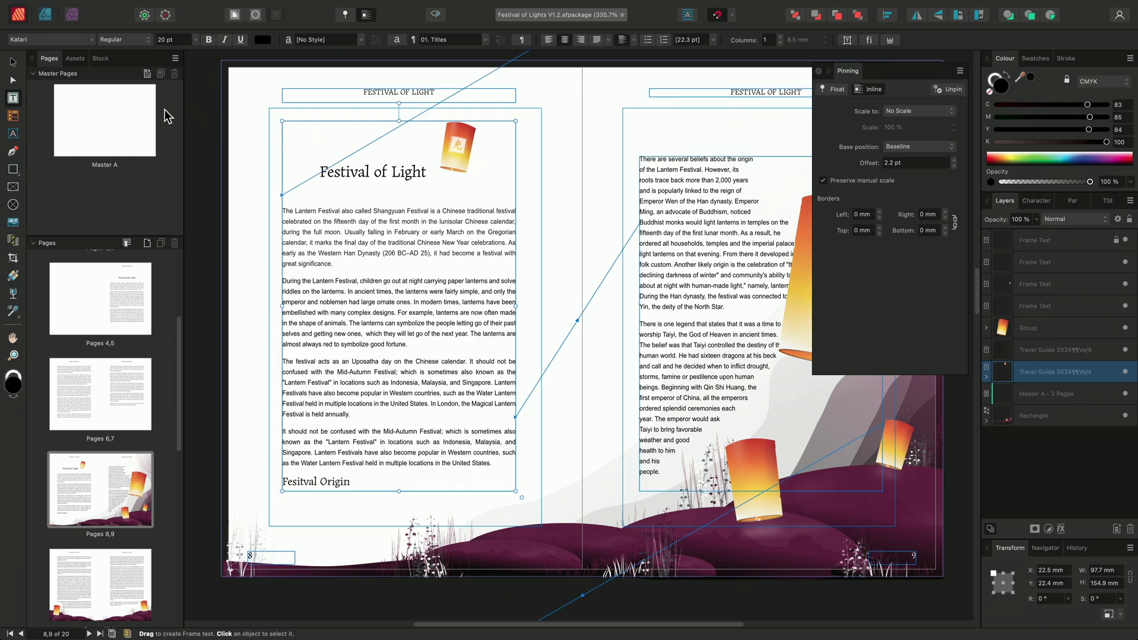
# - Move the inline lantern's pin anchor to just before 'Festival'
pyautogui.click(17, 65)
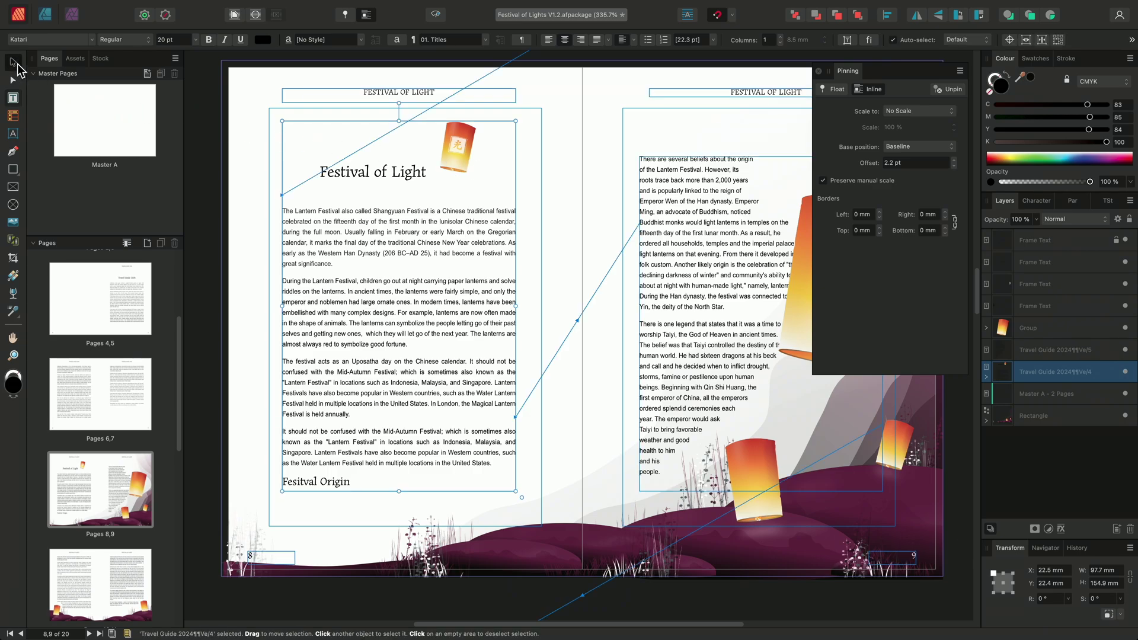
pyautogui.click(461, 157)
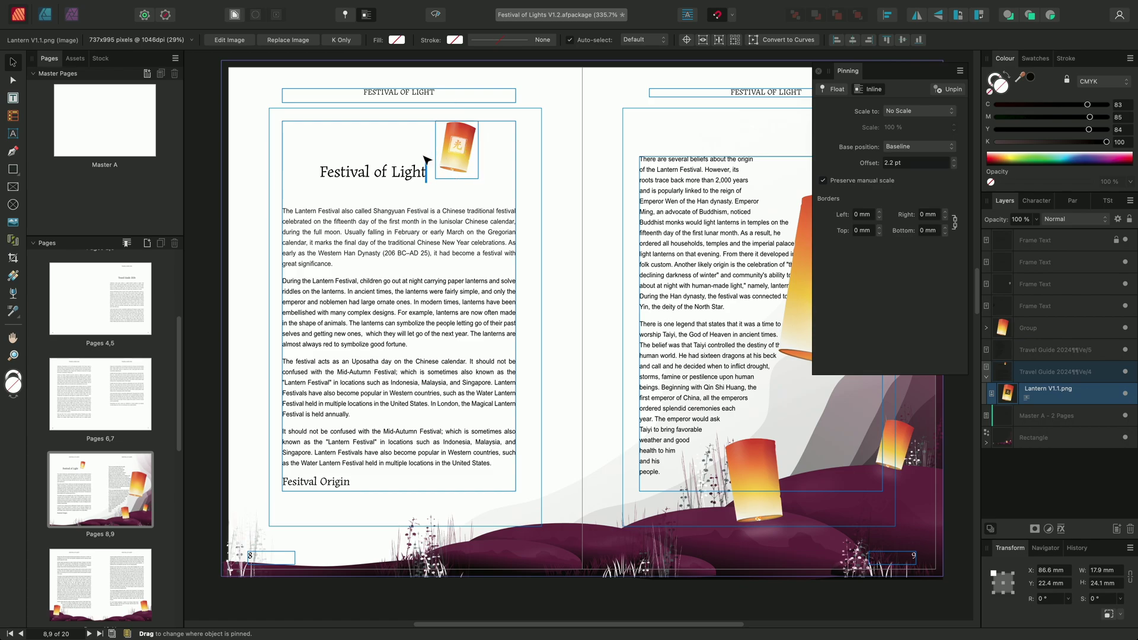
pyautogui.moveTo(426, 159); pyautogui.dragTo(315, 157)
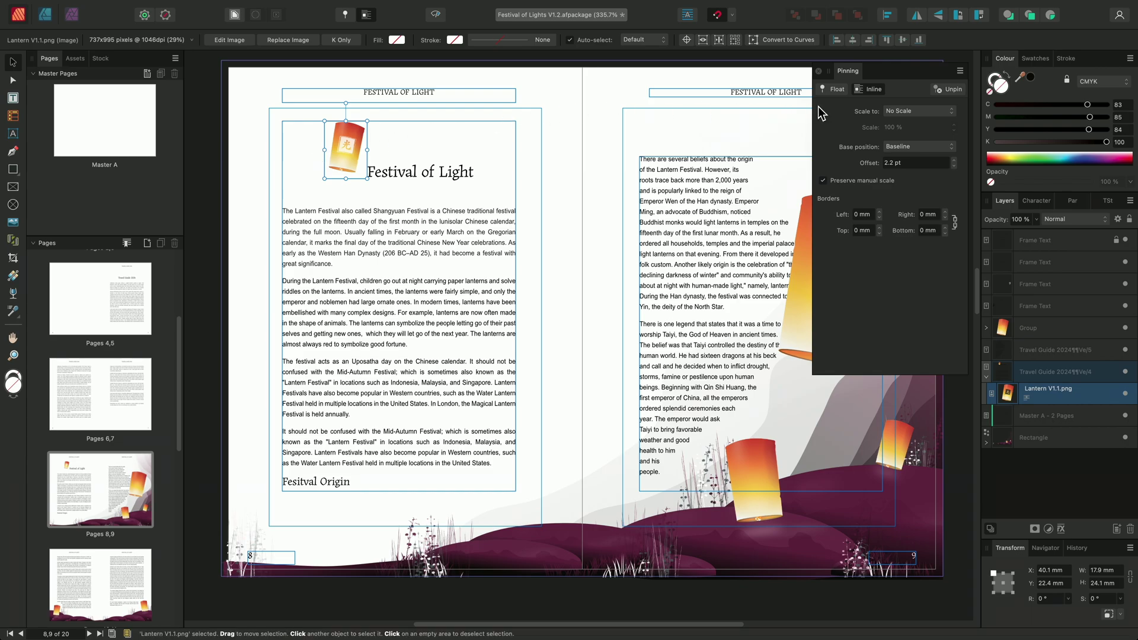
# - Set the inline lantern's Scale option to Pointsize so it matches the heading text size
pyautogui.click(944, 113)
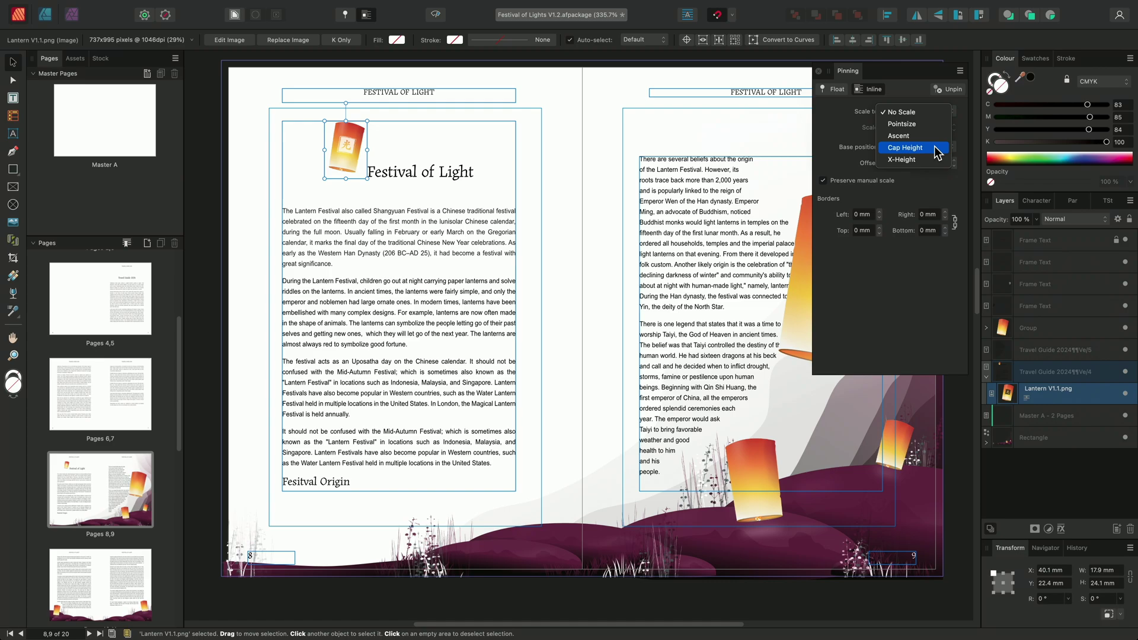
pyautogui.click(920, 124)
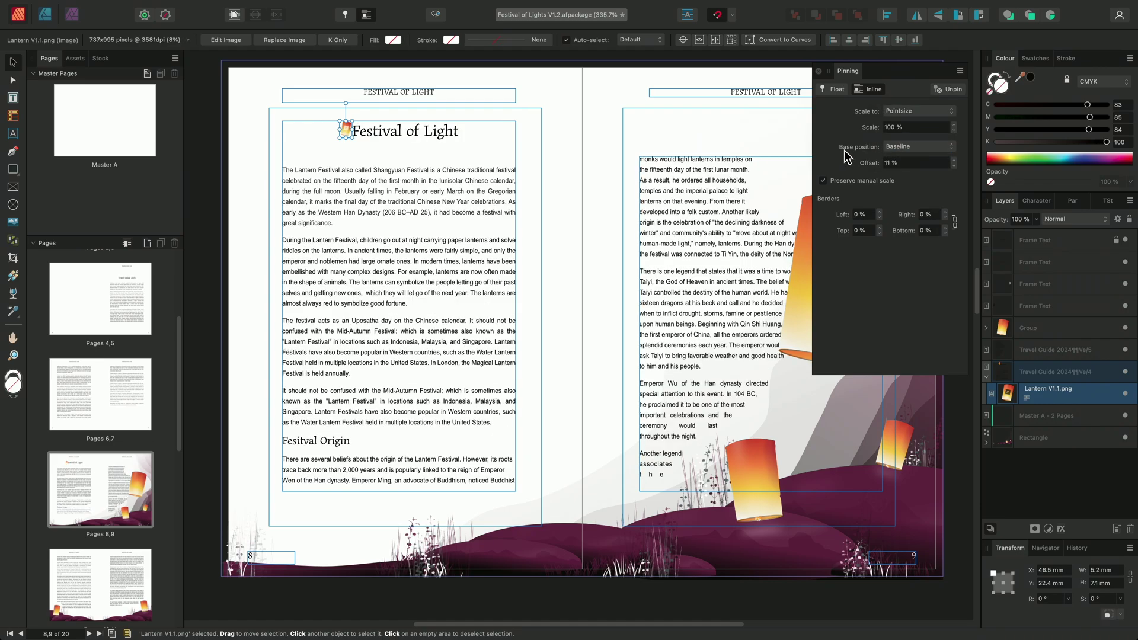
pyautogui.scroll(5, 375, 136)
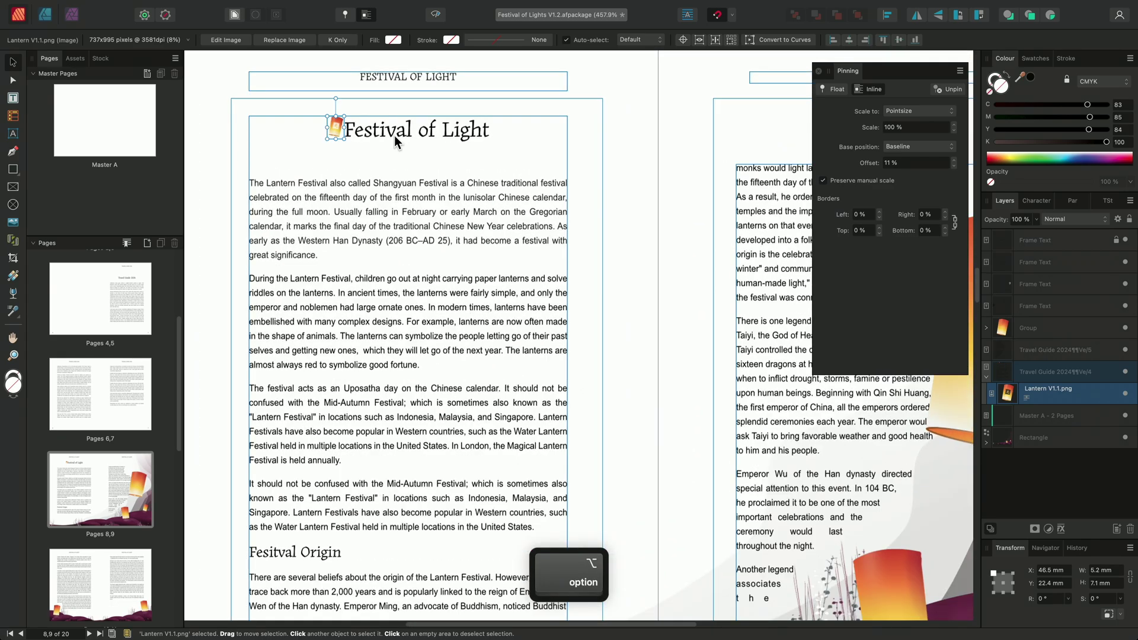
# - Set the inline lantern's scale to 80% and its baseline offset to 12%
pyautogui.scroll(2, 430, 157)
pyautogui.hscroll(-2, 430, 158)
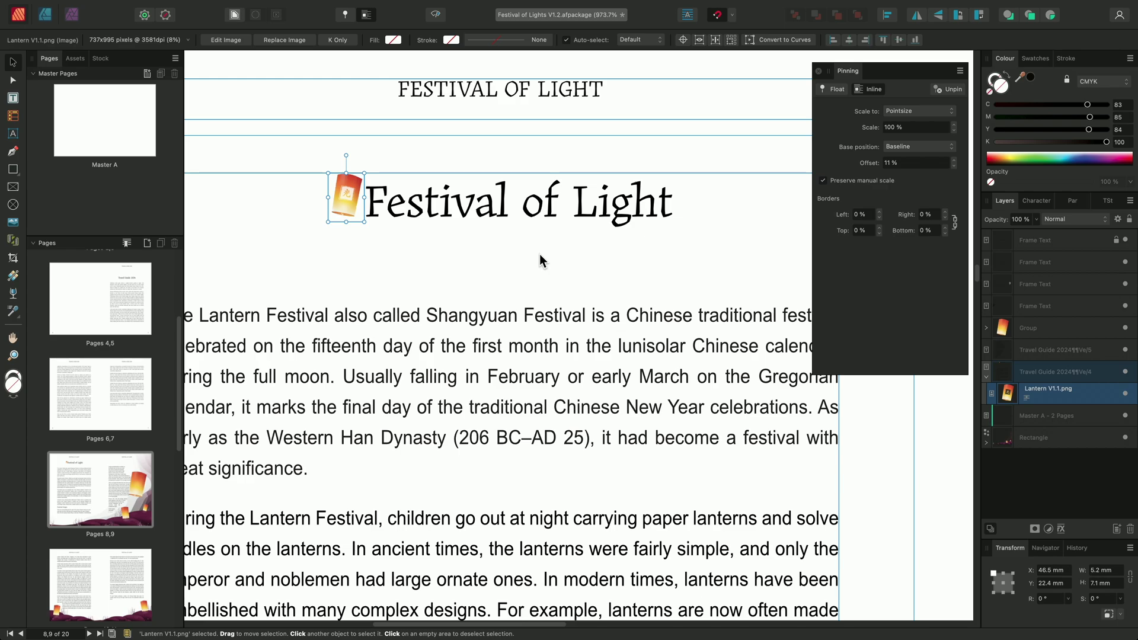
pyautogui.click(918, 127)
pyautogui.write('80')
pyautogui.press('Return')
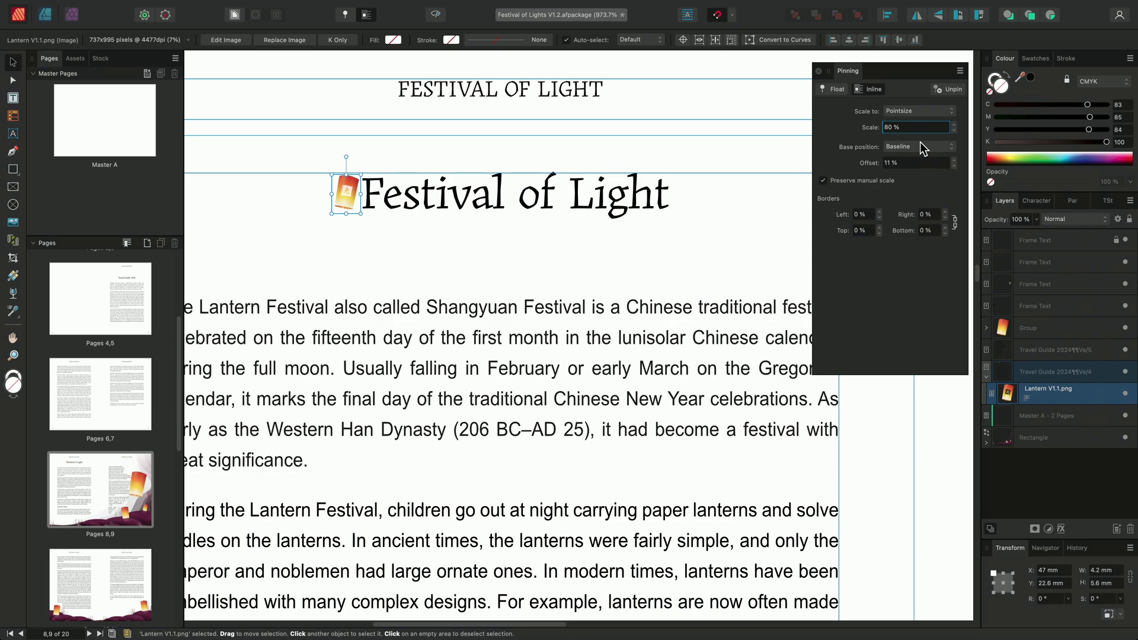
pyautogui.click(955, 160)
pyautogui.click(955, 160)
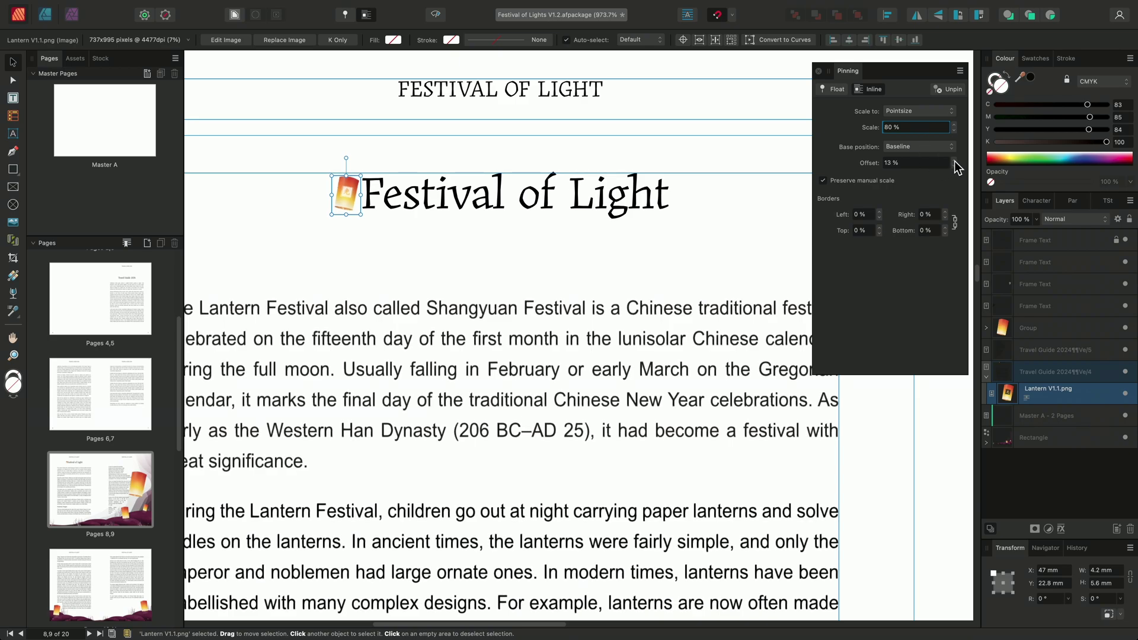
pyautogui.click(955, 161)
pyautogui.click(954, 167)
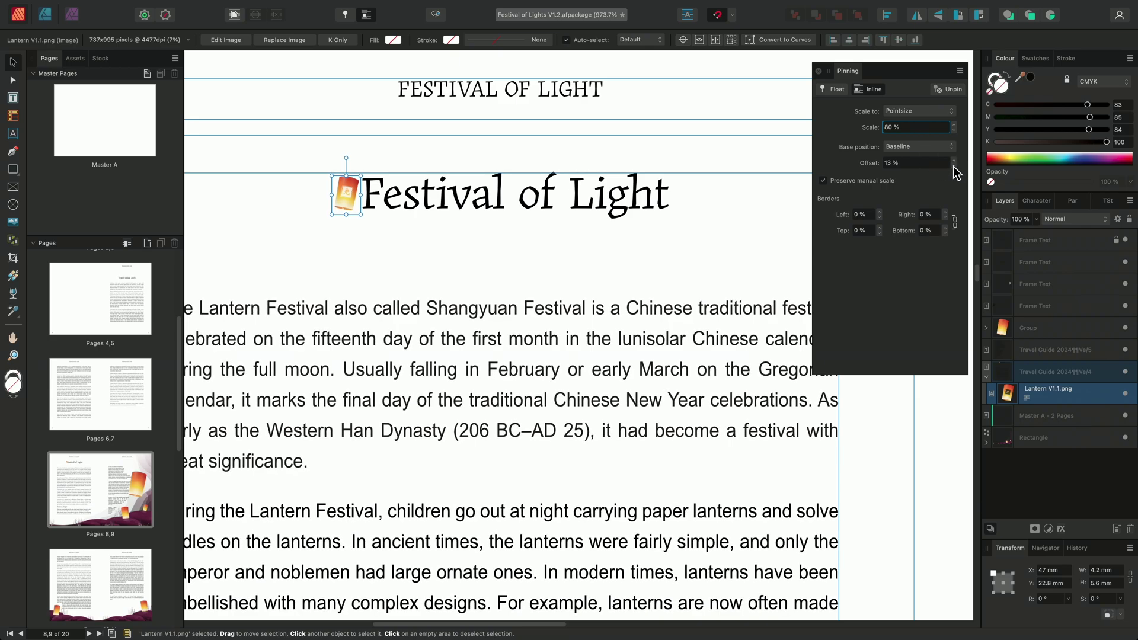
pyautogui.click(954, 166)
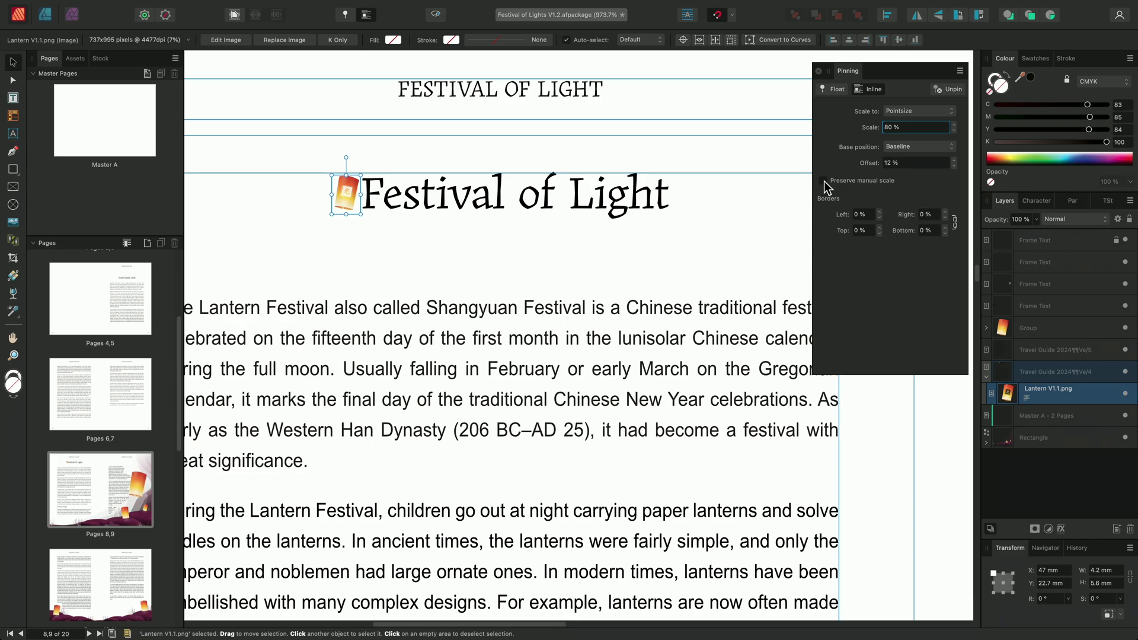
# - Copy the Section 1 paragraph from the Pages document and return to Publisher
pyautogui.scroll(-5, 685, 220)
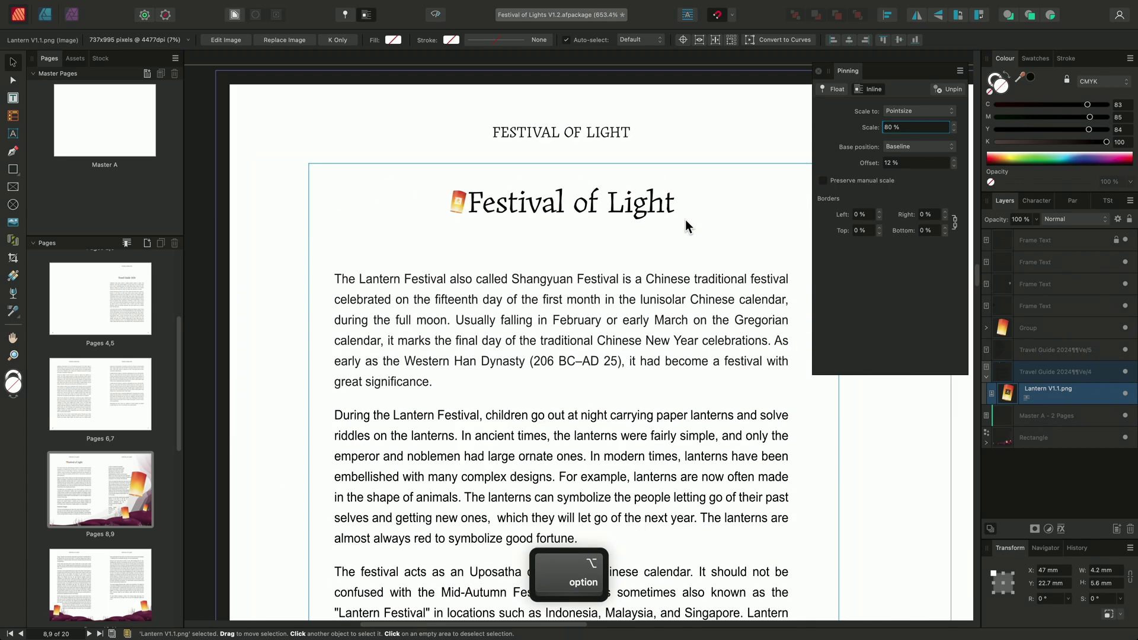
pyautogui.scroll(-2, 598, 248)
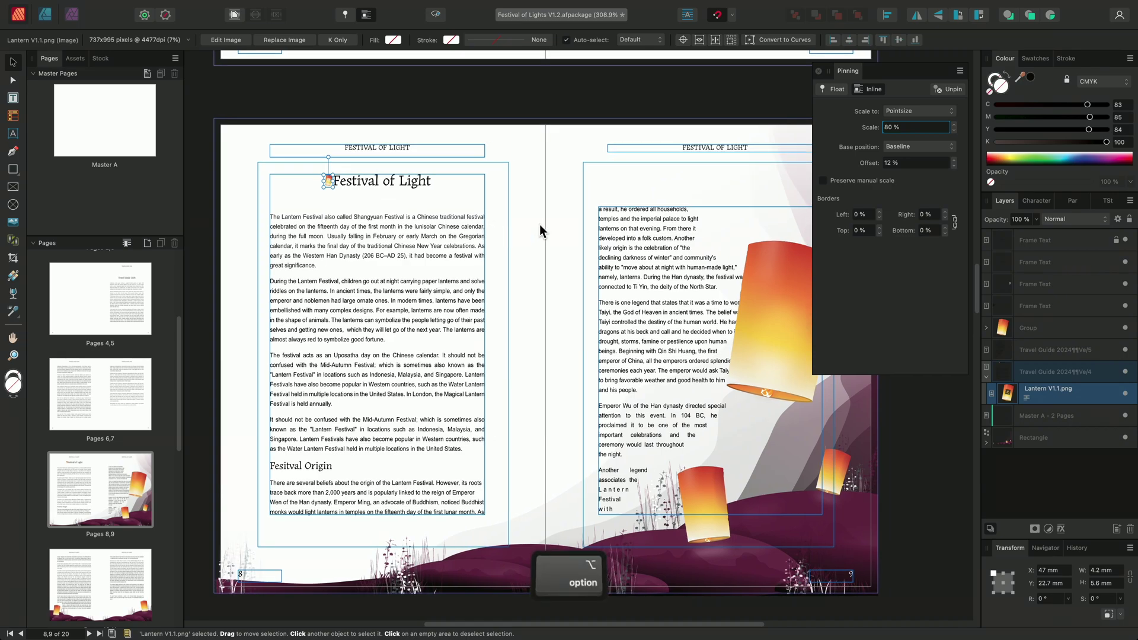
pyautogui.scroll(3, 547, 229)
pyautogui.scroll(5, 594, 227)
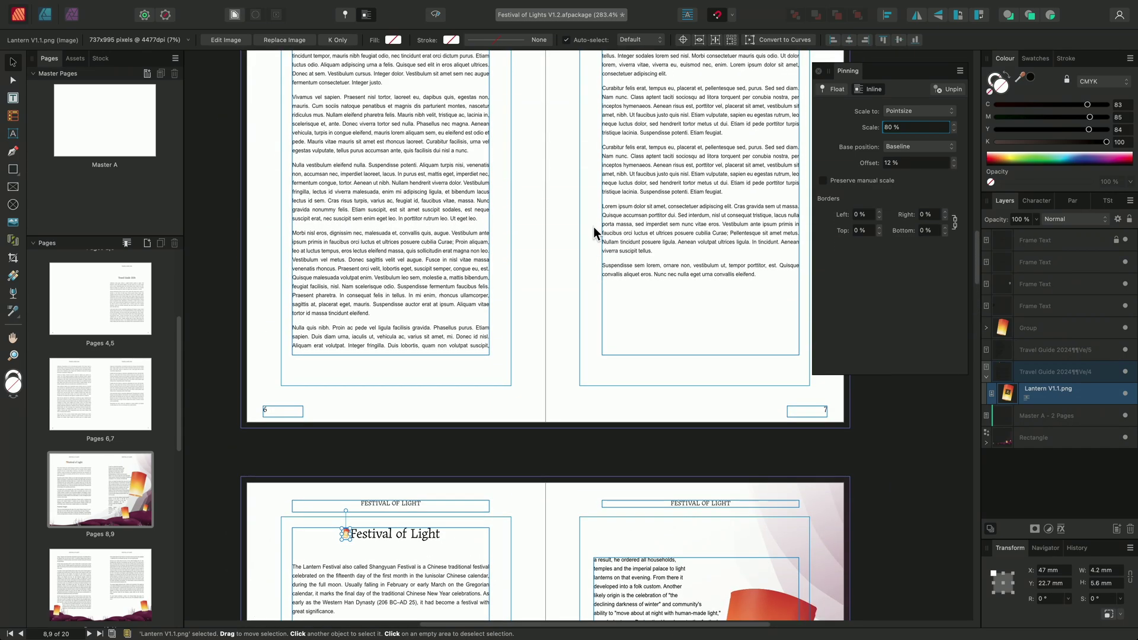
pyautogui.press('super+Tab')
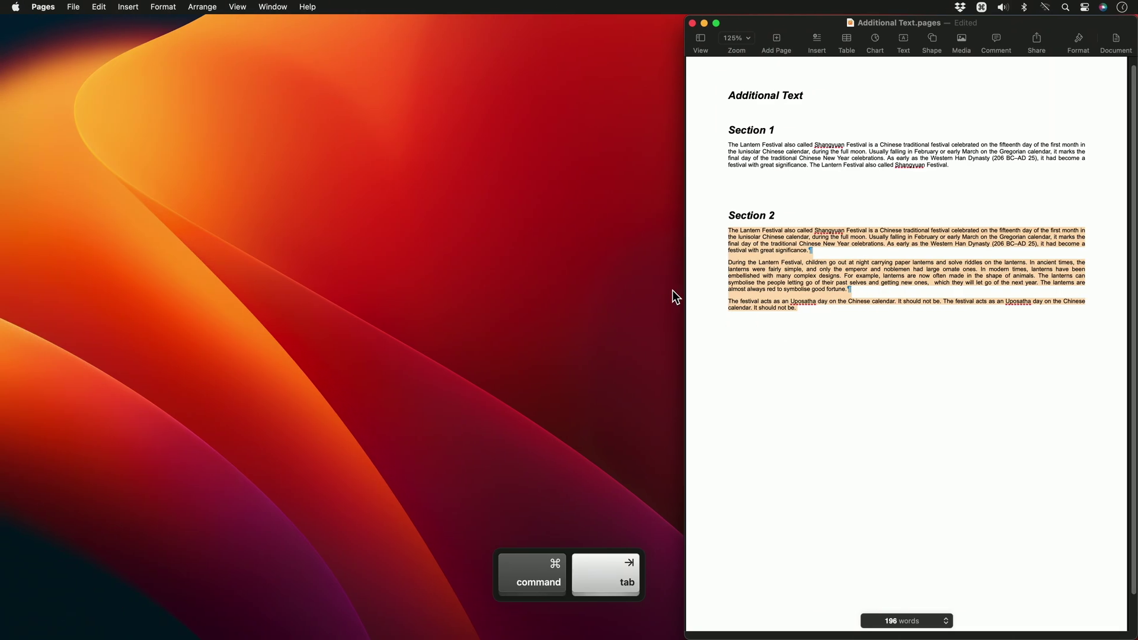
pyautogui.click(962, 165)
pyautogui.moveTo(978, 166); pyautogui.dragTo(718, 145)
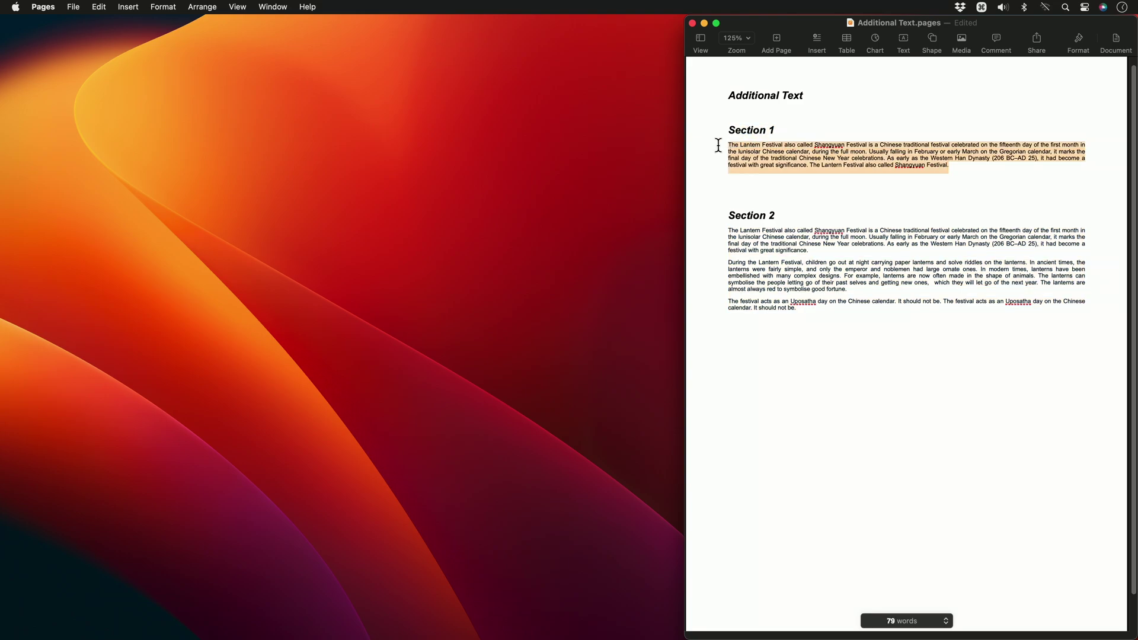
pyautogui.press('super+c')
pyautogui.press('super+Tab')
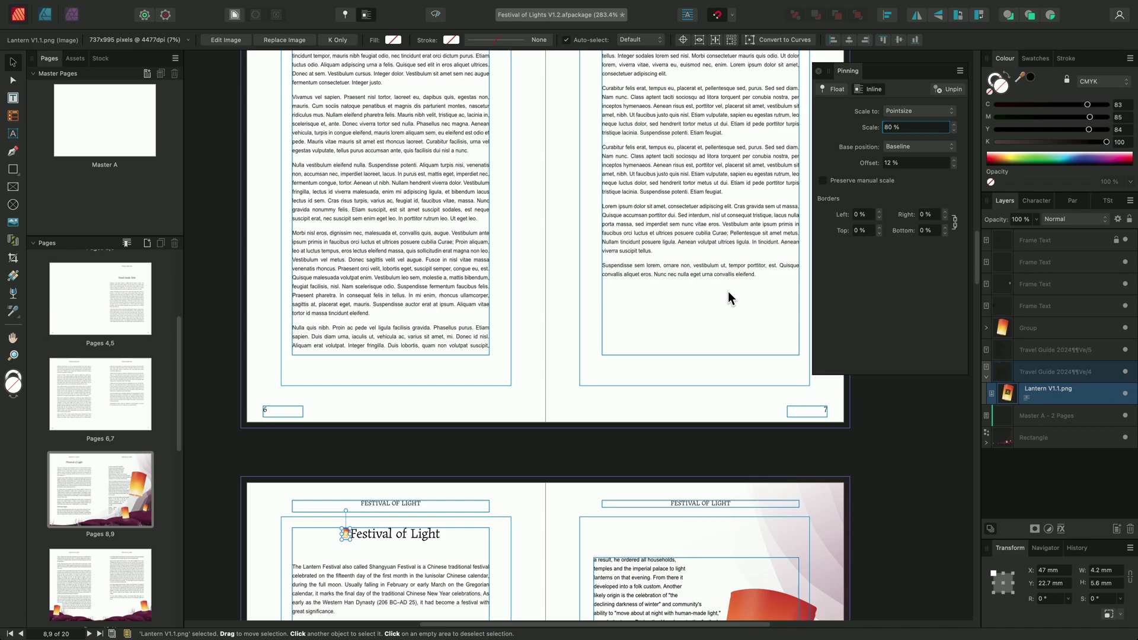
# - Paste the Lantern Festival paragraph at the end of page 7's story and apply the 02. Body style
pyautogui.doubleClick(767, 273)
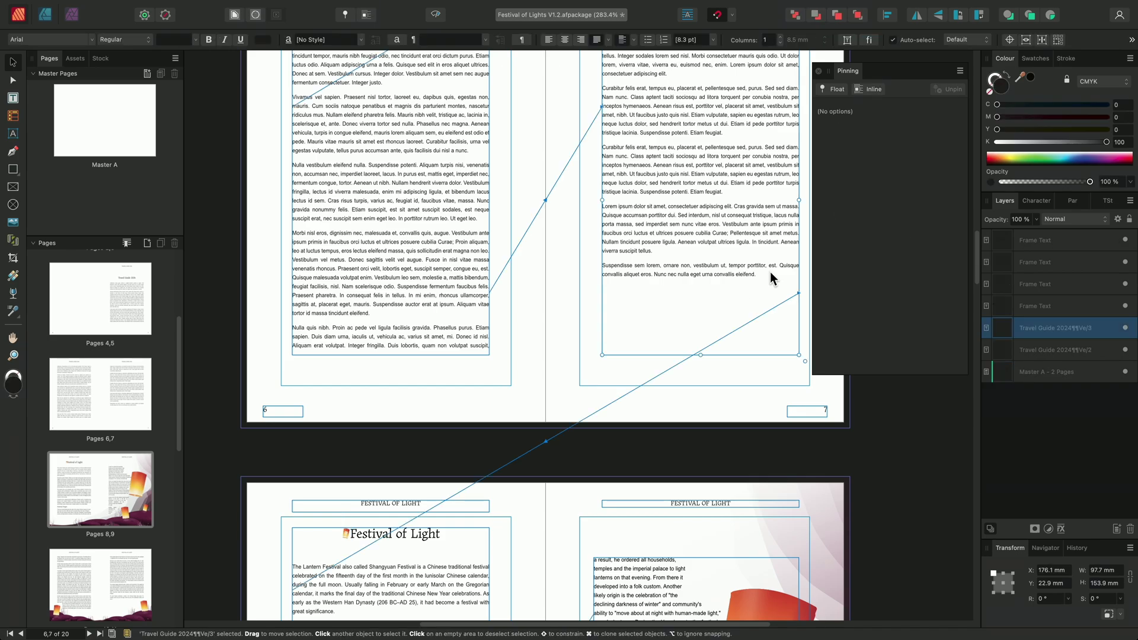
pyautogui.press('super+v')
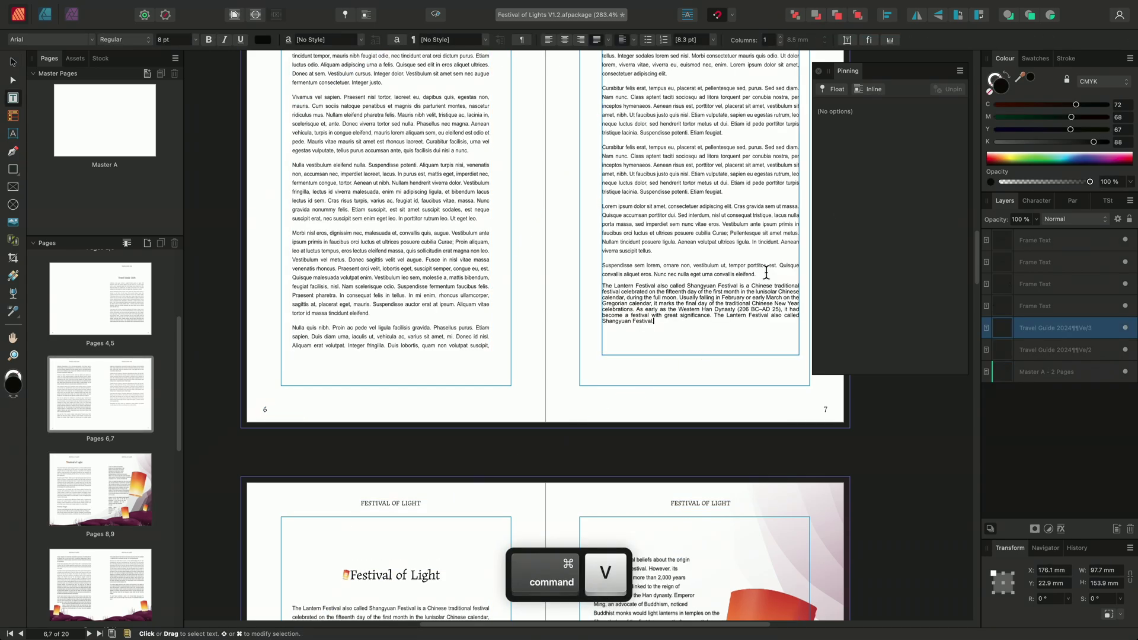
pyautogui.moveTo(654, 320); pyautogui.dragTo(602, 287)
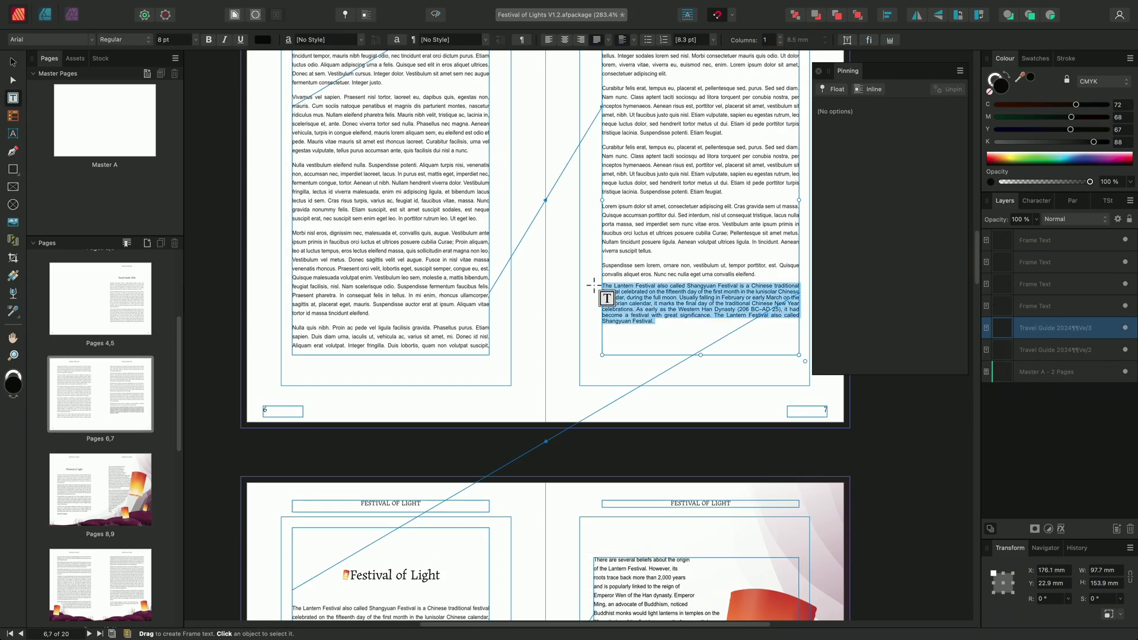
pyautogui.click(484, 40)
pyautogui.click(468, 100)
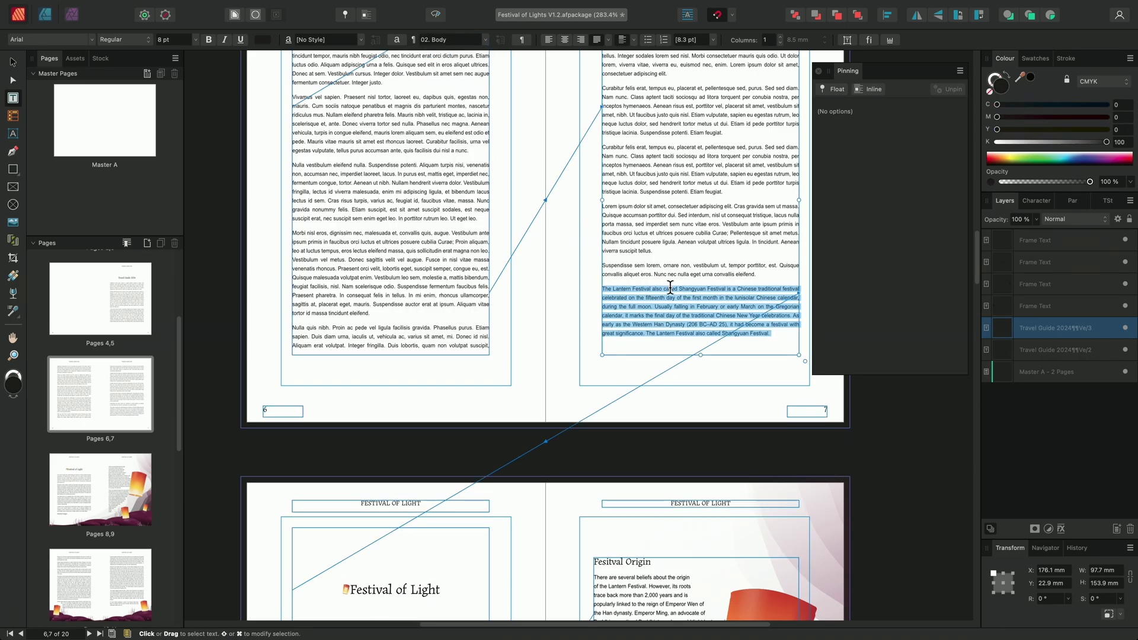
pyautogui.click(779, 336)
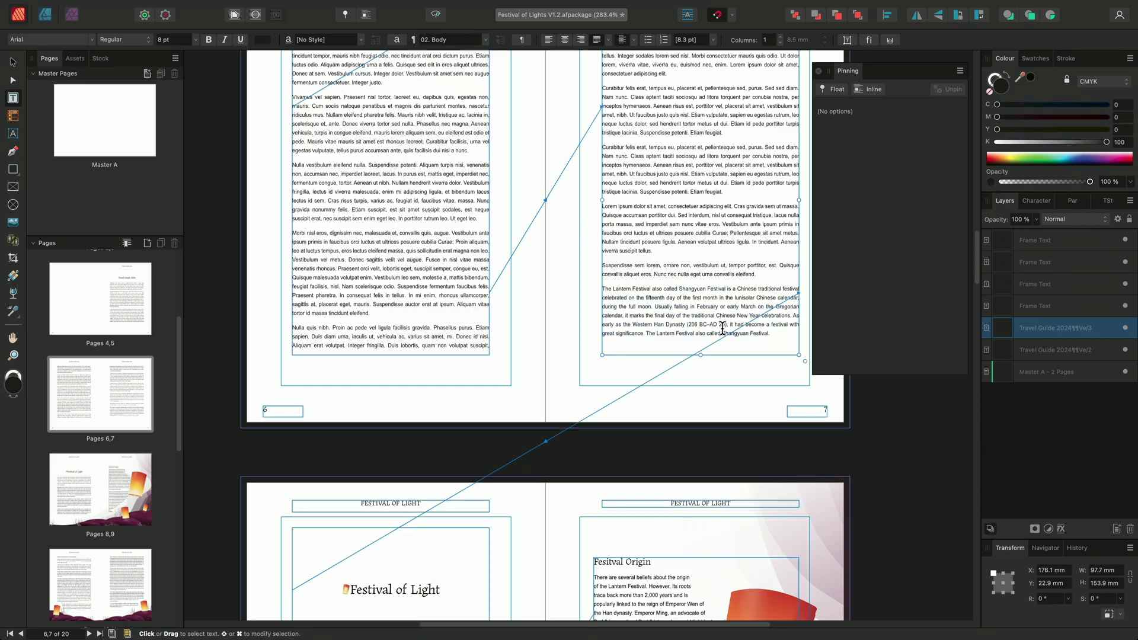
# - Bring page 9's Festival Origin section and large lantern into view with the Move Tool active
pyautogui.scroll(-10, 378, 269)
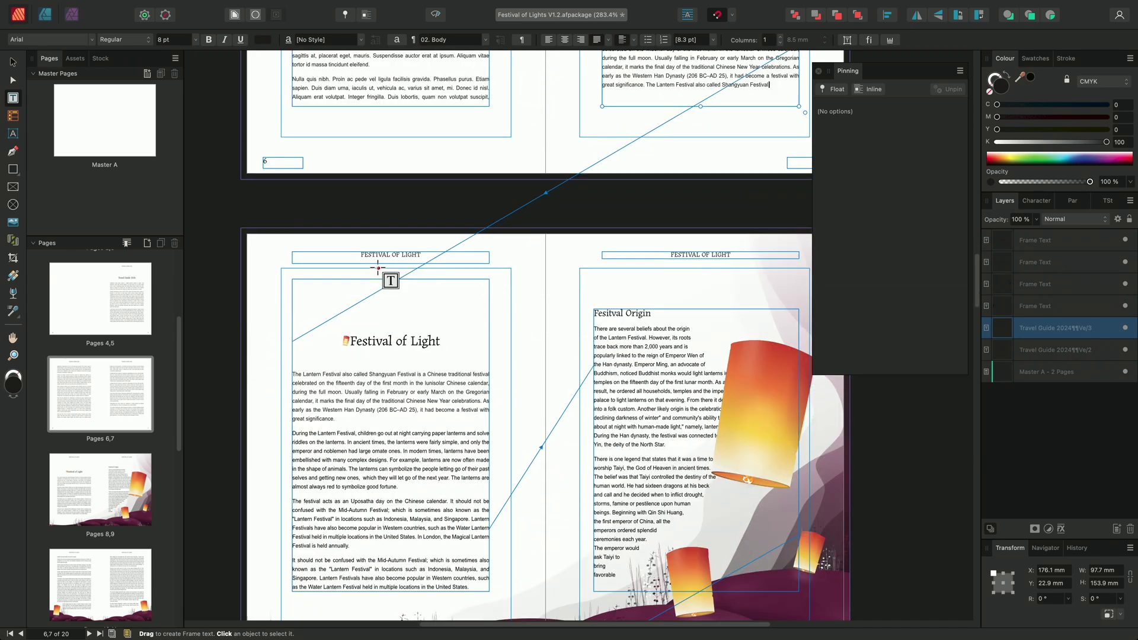
pyautogui.scroll(-2, 379, 268)
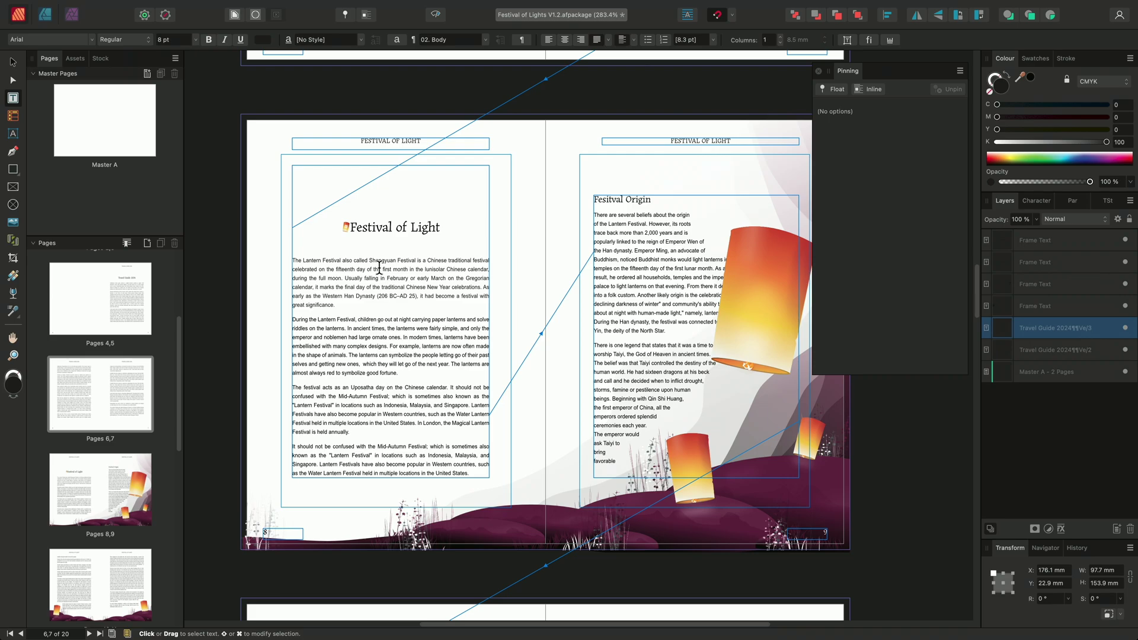
pyautogui.scroll(4, 364, 276)
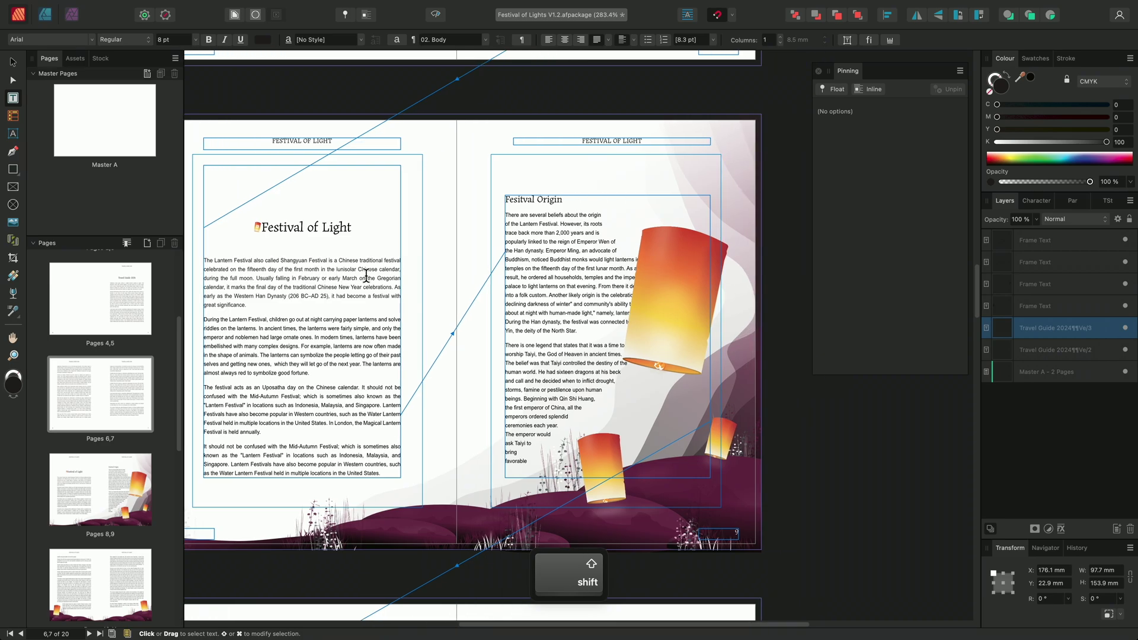
pyautogui.scroll(3, 373, 279)
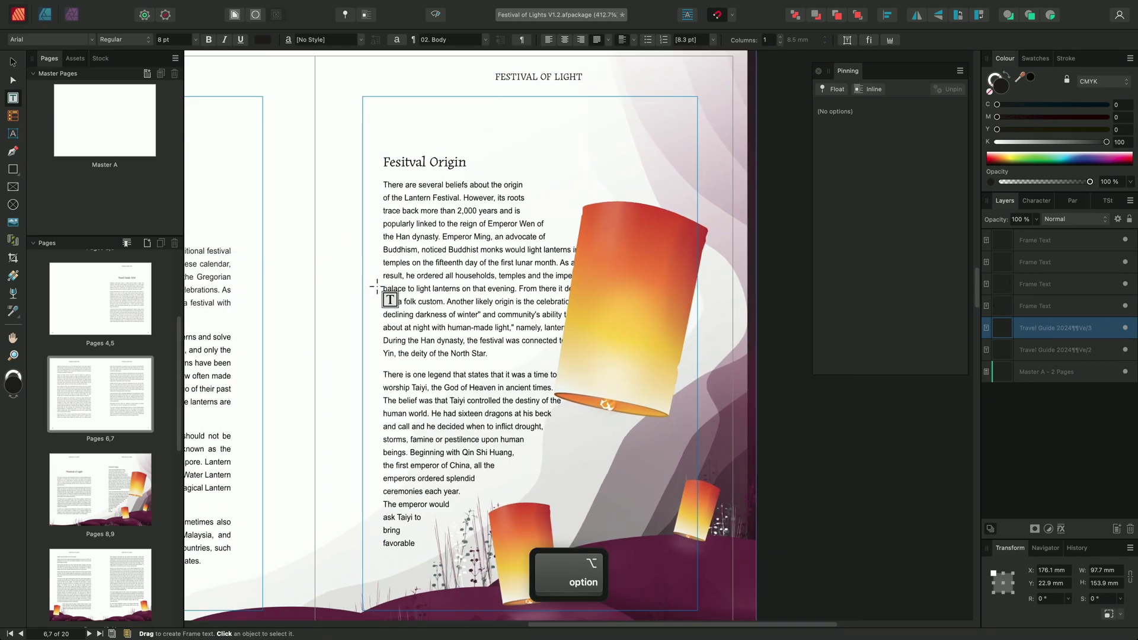
pyautogui.scroll(1, 362, 264)
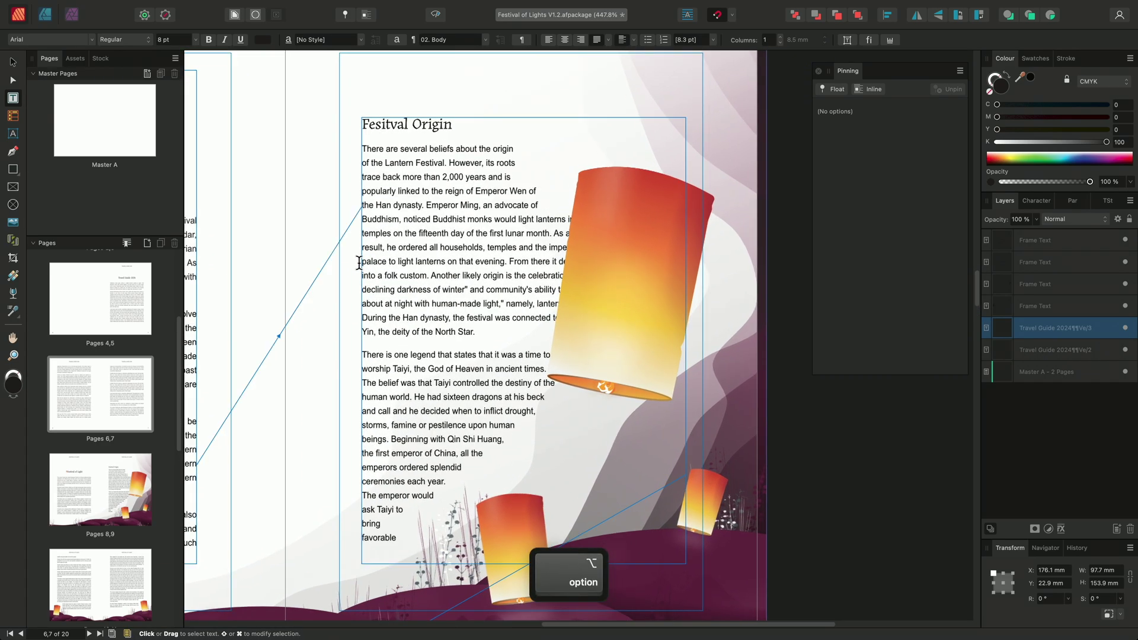
pyautogui.click(14, 62)
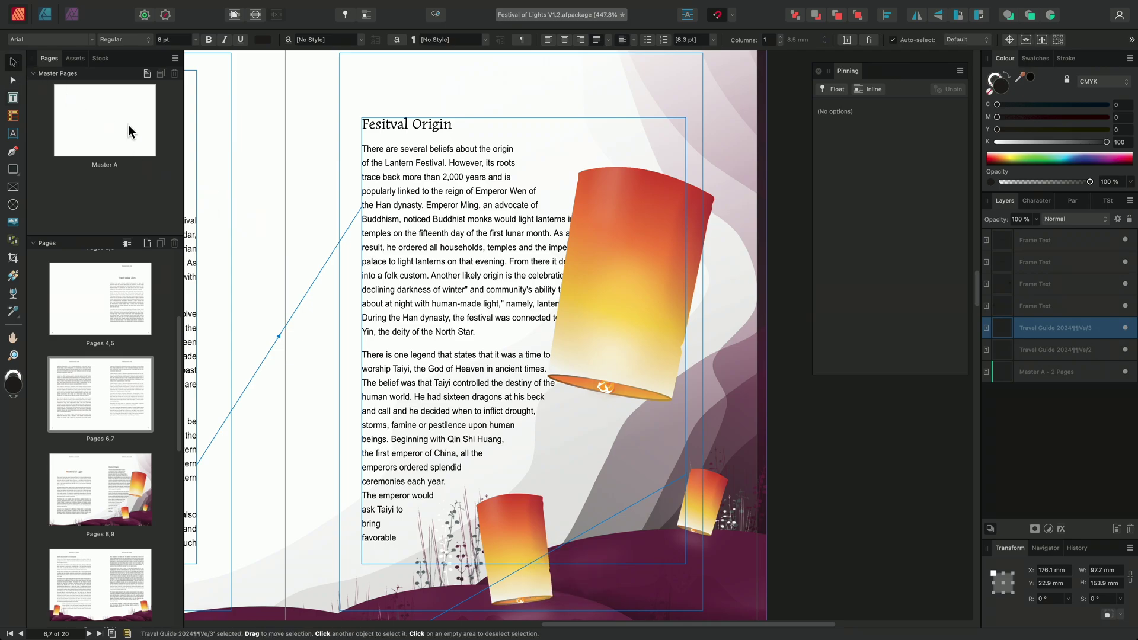
# - Pin the large lantern floating to the Festival Origin heading, nudge it, and enlarge it to 46.2 × 79.8 mm
pyautogui.click(695, 210)
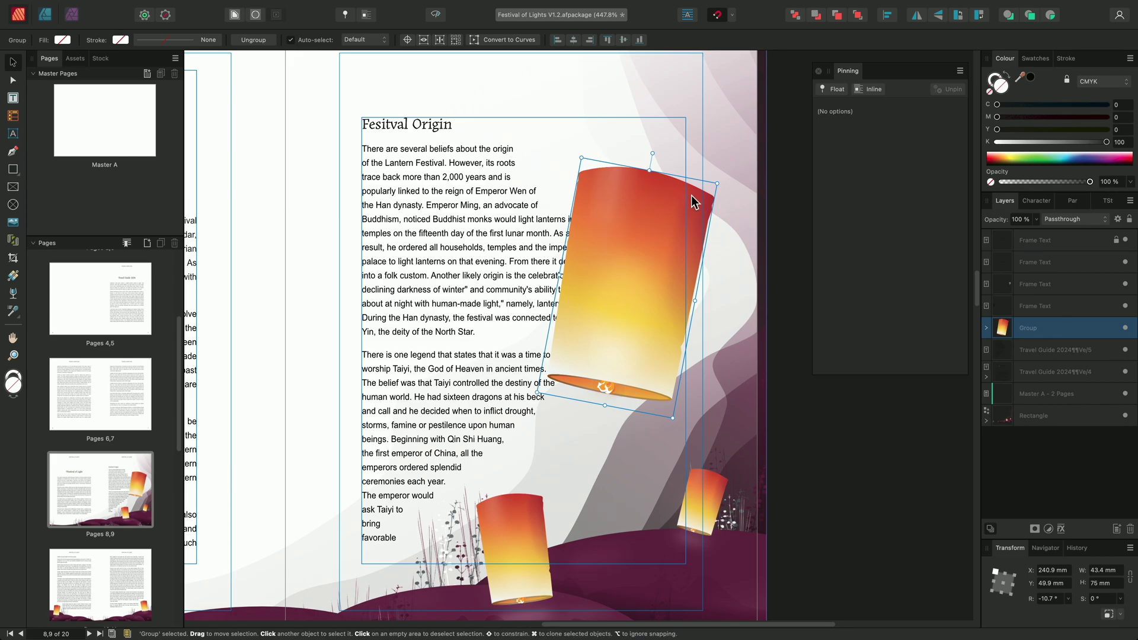
pyautogui.click(345, 14)
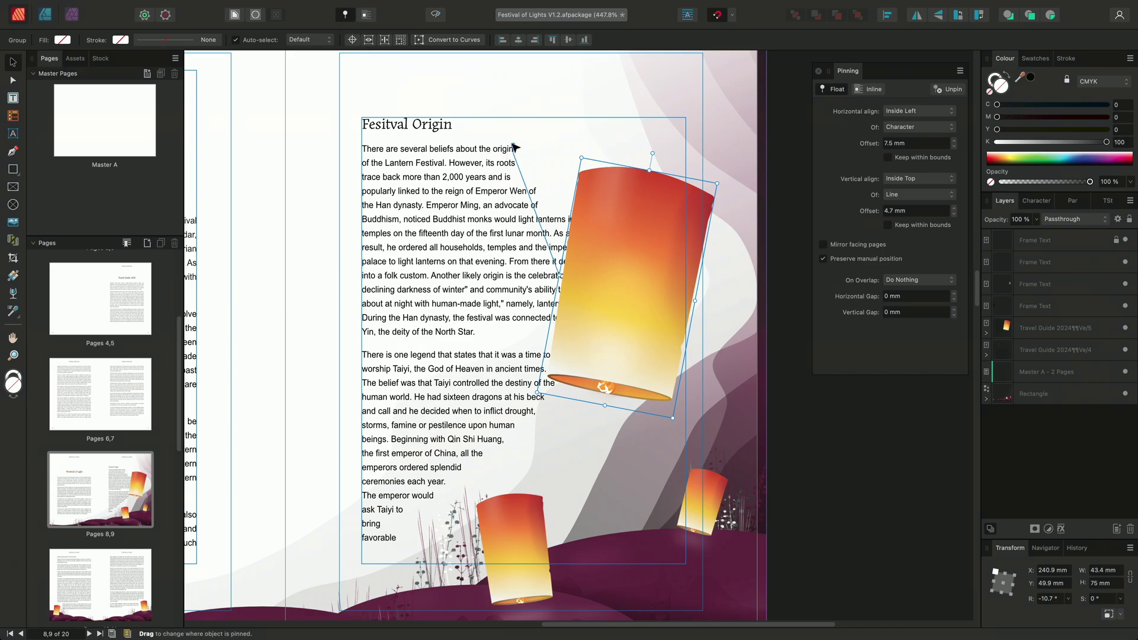
pyautogui.moveTo(514, 147); pyautogui.dragTo(361, 117)
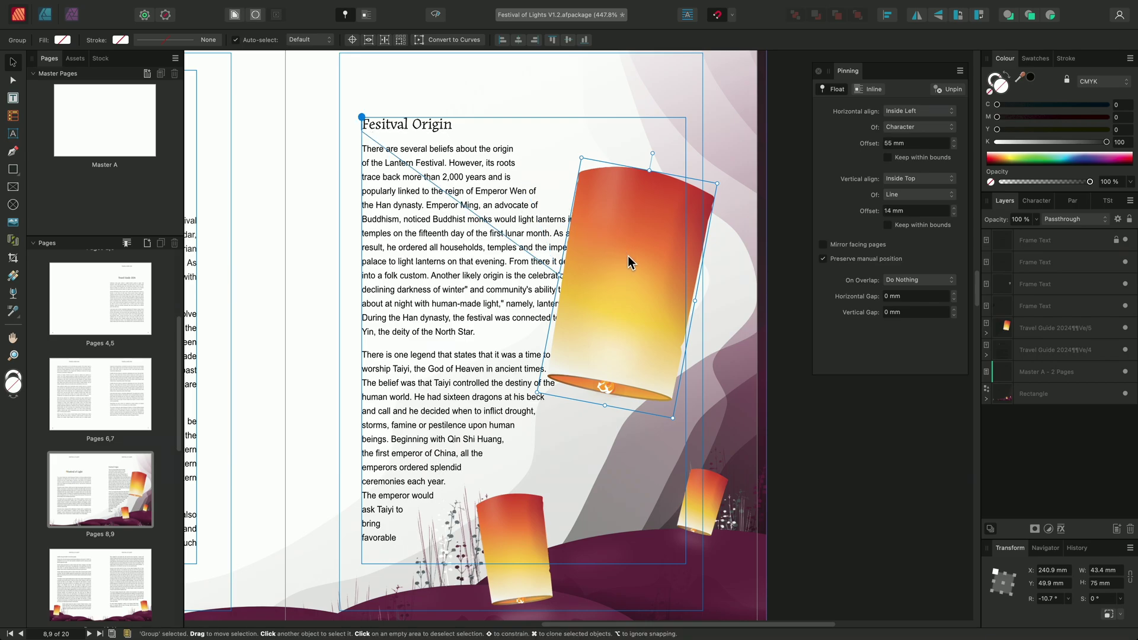
pyautogui.moveTo(628, 256)
pyautogui.mouseDown()
pyautogui.moveTo(614, 224)
pyautogui.moveTo(653, 237)
pyautogui.moveTo(647, 275)
pyautogui.moveTo(617, 273)
pyautogui.moveTo(624, 251)
pyautogui.mouseUp()
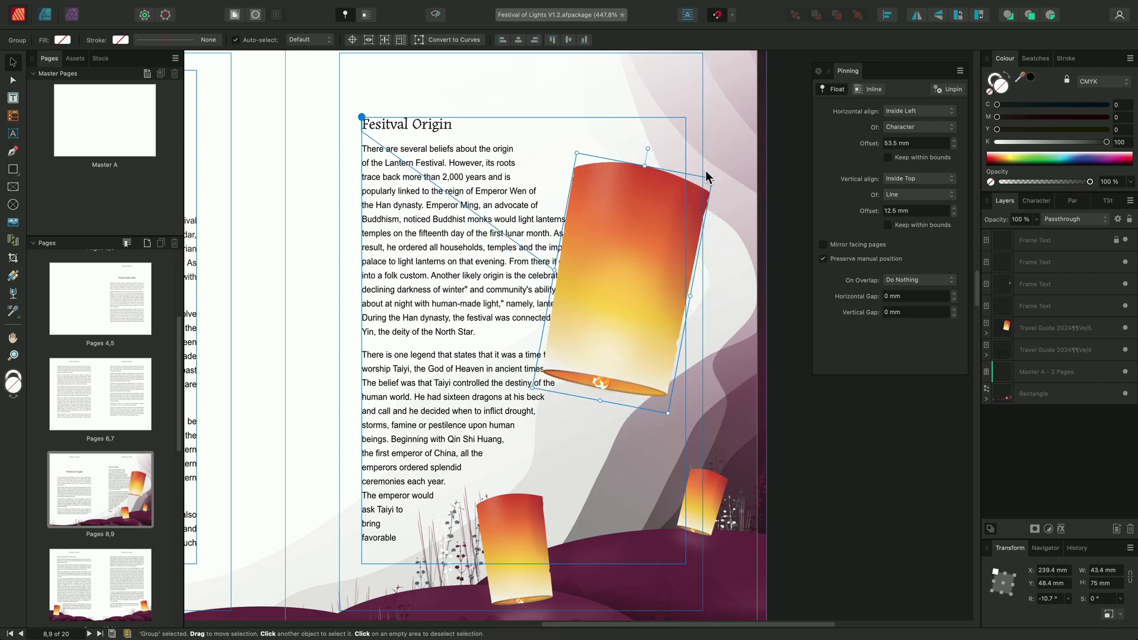
pyautogui.moveTo(705, 172); pyautogui.dragTo(666, 229)
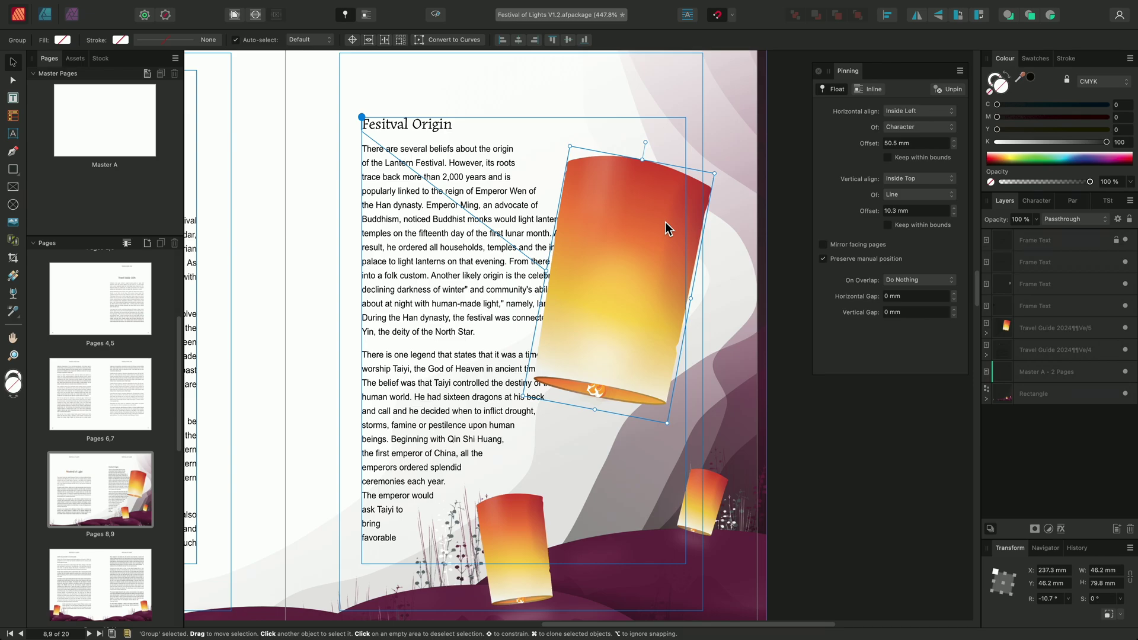
# - Give the lantern a Tight text wrap with a 7 mm distance from text on all sides
pyautogui.click(235, 14)
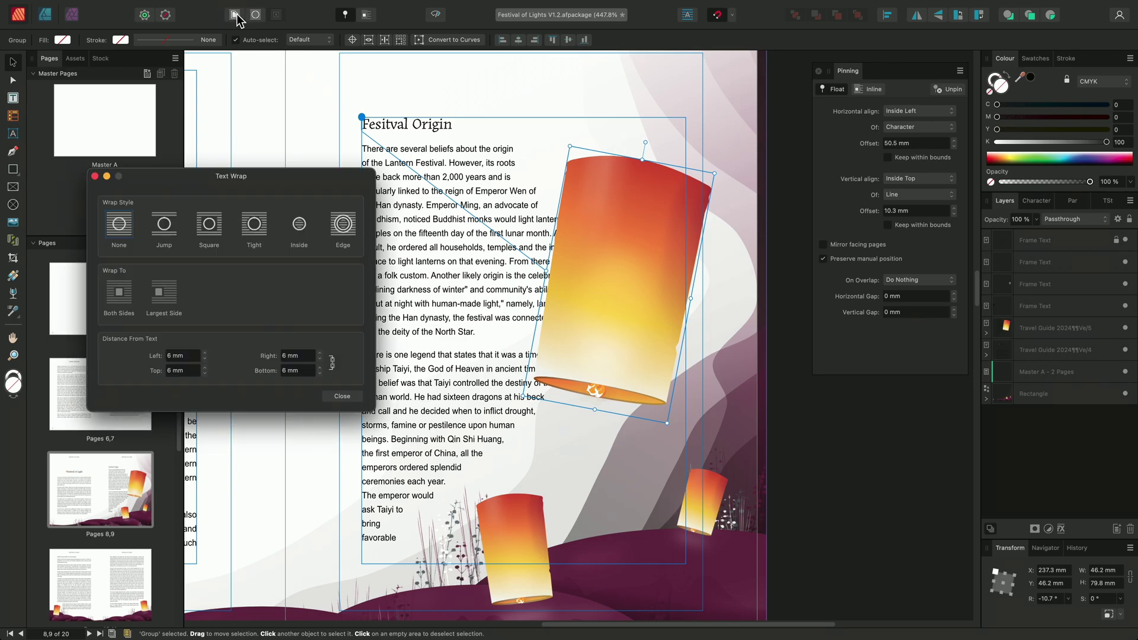
pyautogui.click(253, 228)
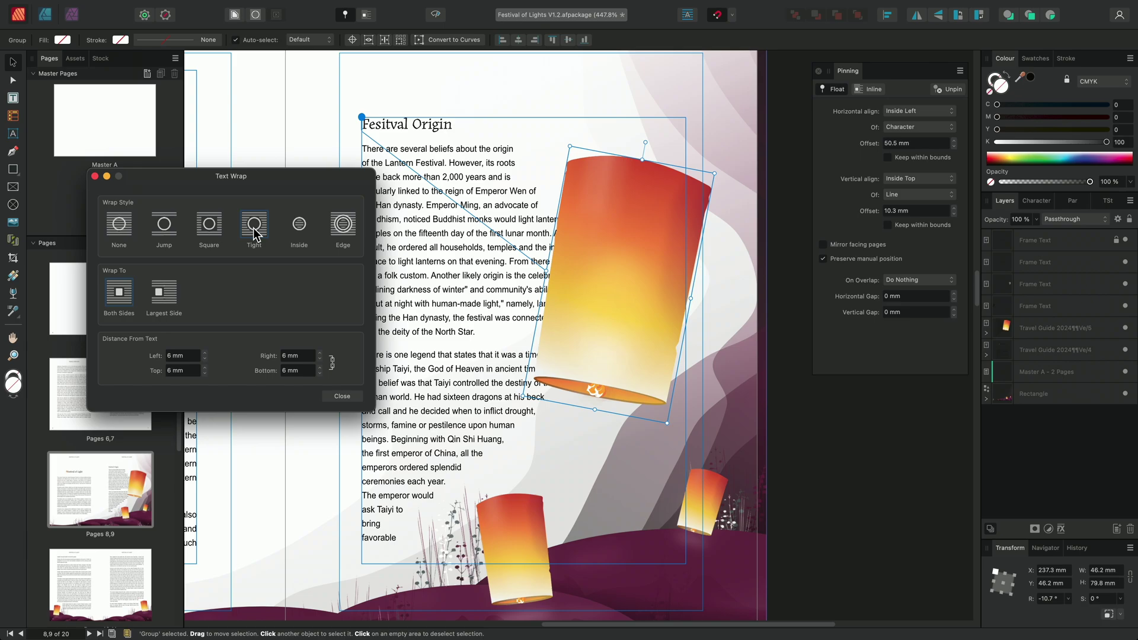
pyautogui.click(319, 353)
pyautogui.click(320, 352)
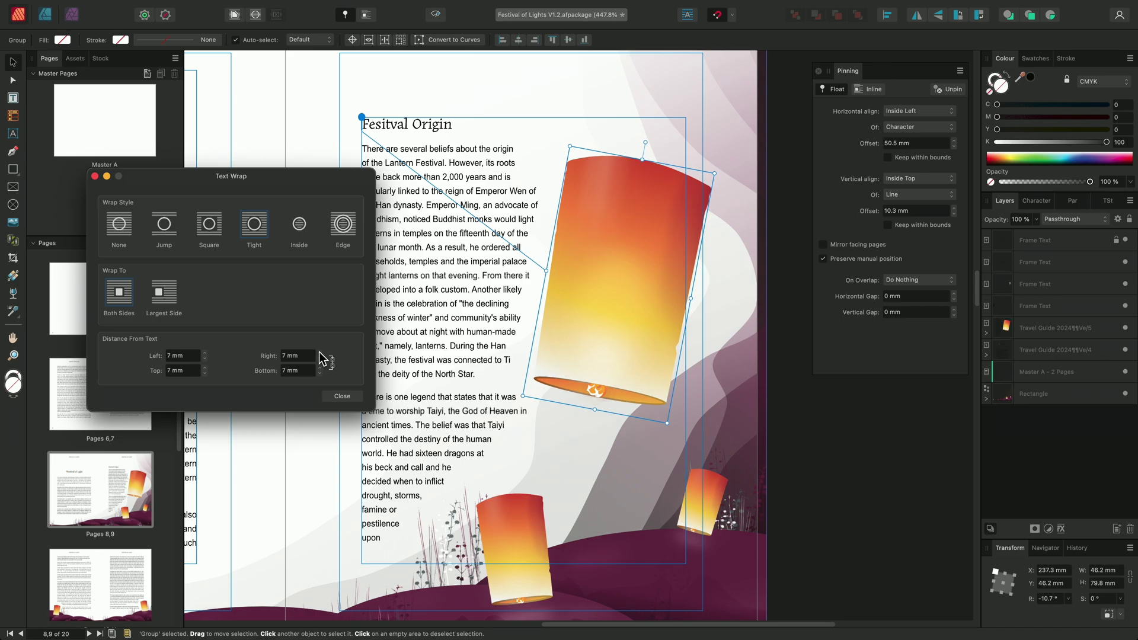
pyautogui.click(320, 353)
pyautogui.click(342, 397)
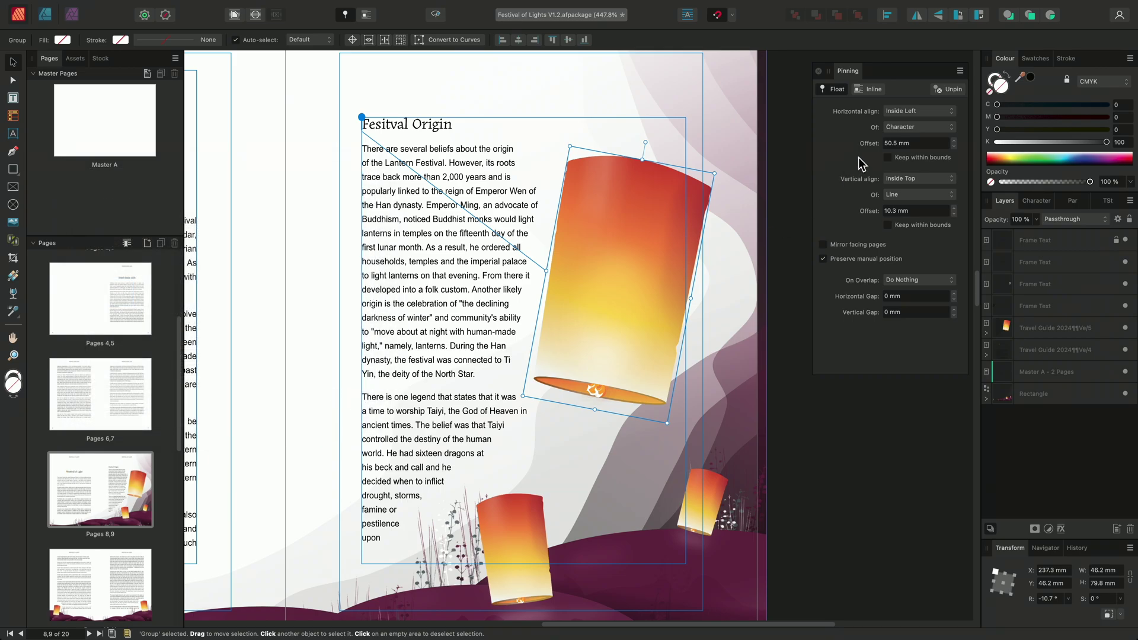
# - Set the lantern's pin offsets to 55 mm horizontally and 12 mm vertically
pyautogui.click(922, 144)
pyautogui.write('55')
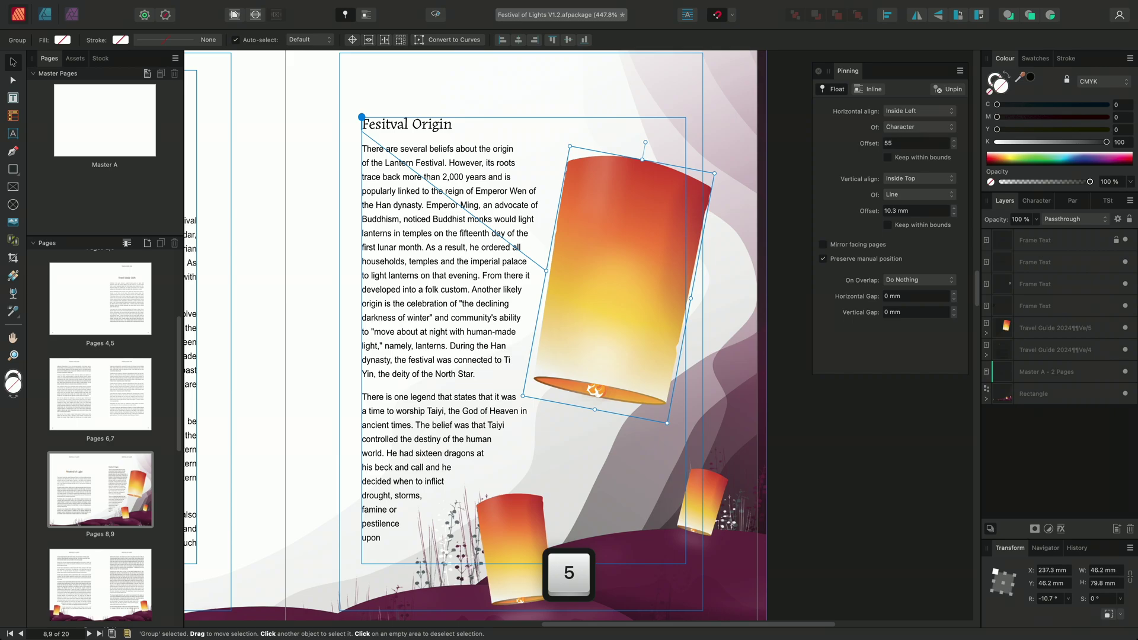
pyautogui.click(924, 211)
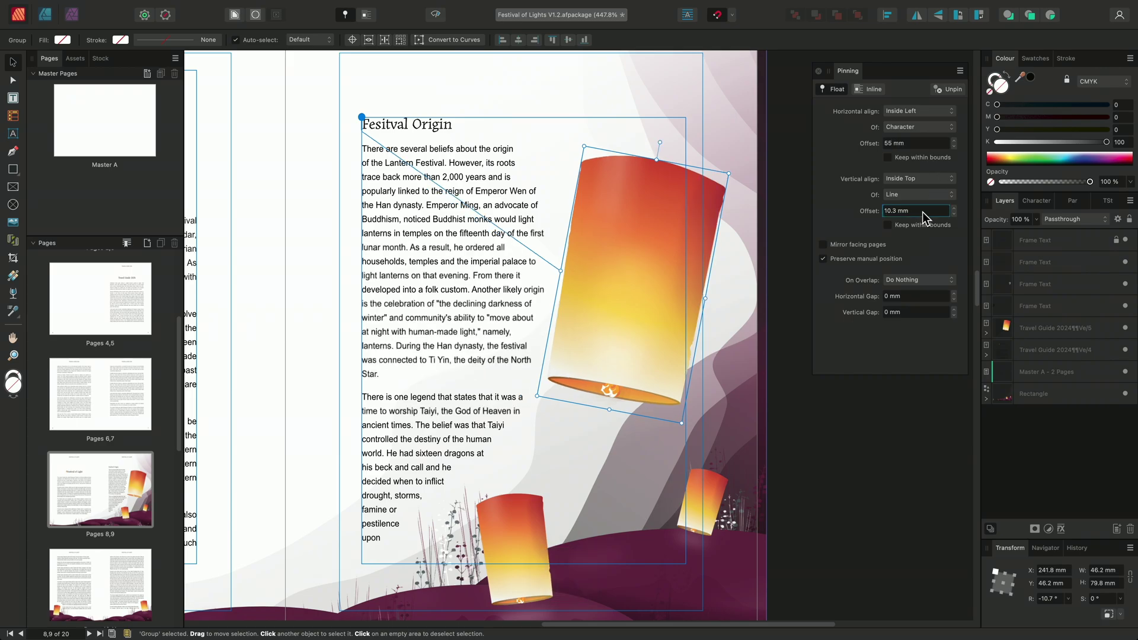
pyautogui.press('BackSpace')
pyautogui.write('12')
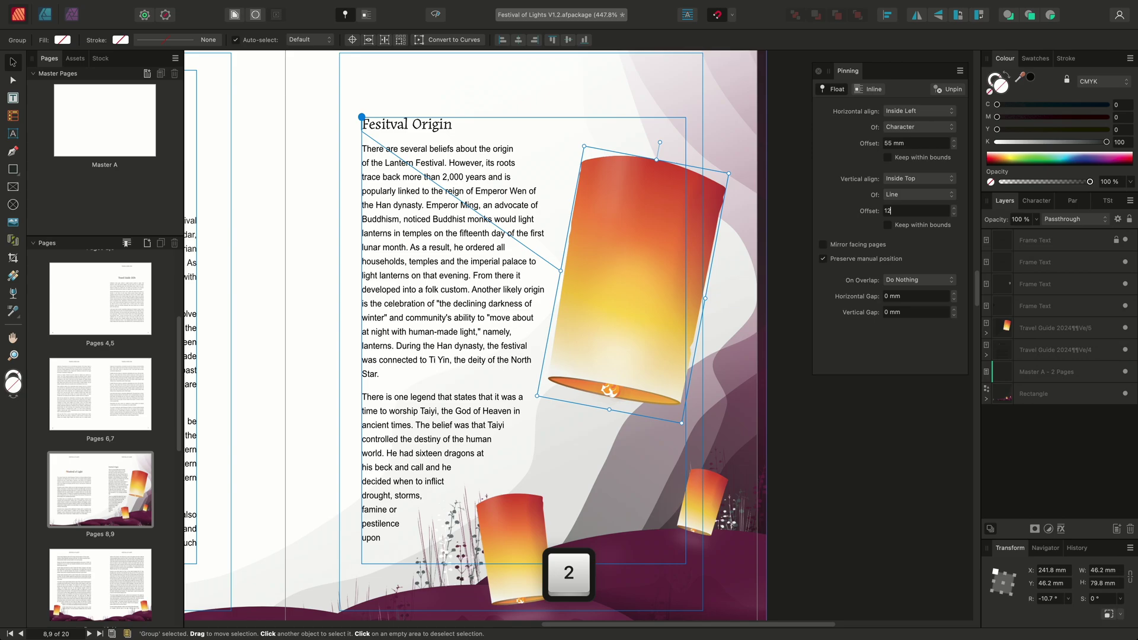
pyautogui.press('Return')
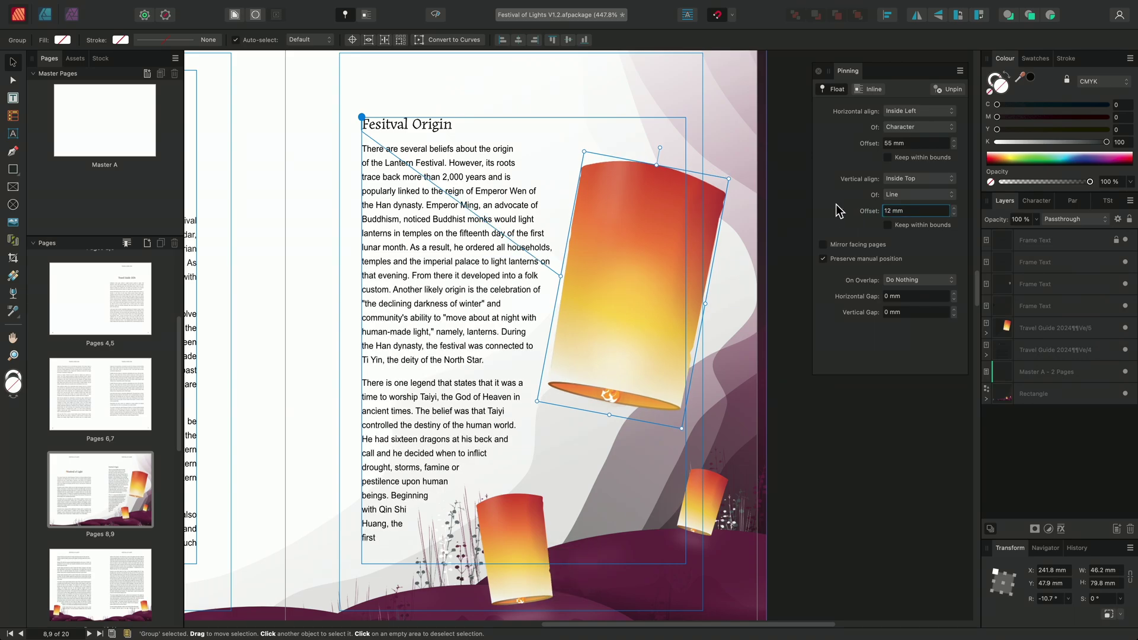
# - Toggle Keep within bounds on and back off so the lantern can extend past the bounds
pyautogui.click(889, 157)
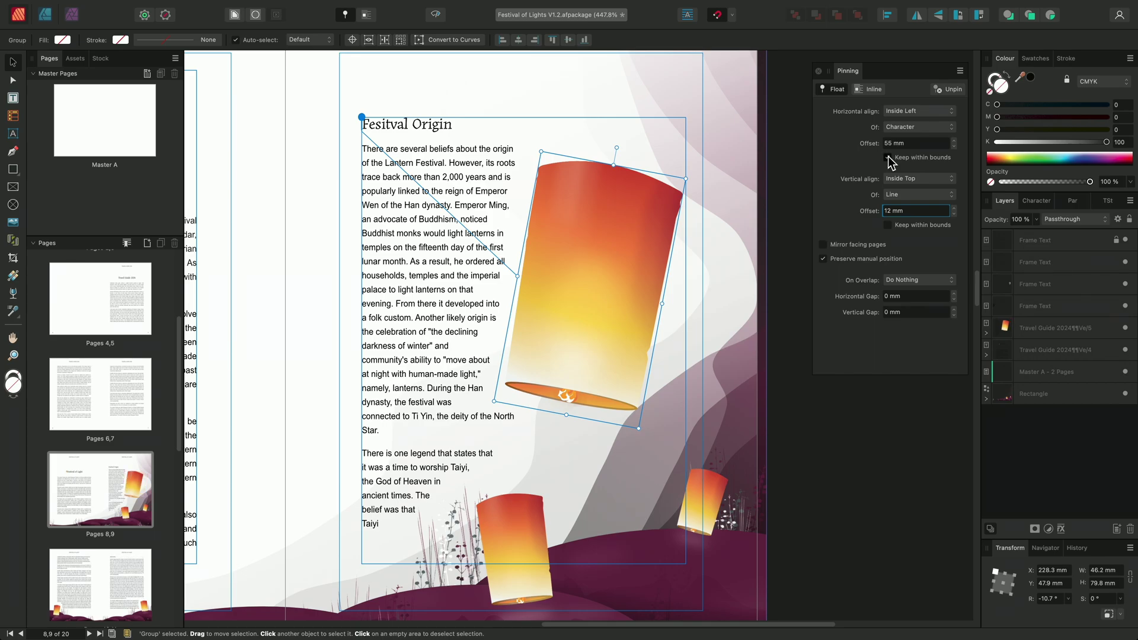
pyautogui.click(888, 157)
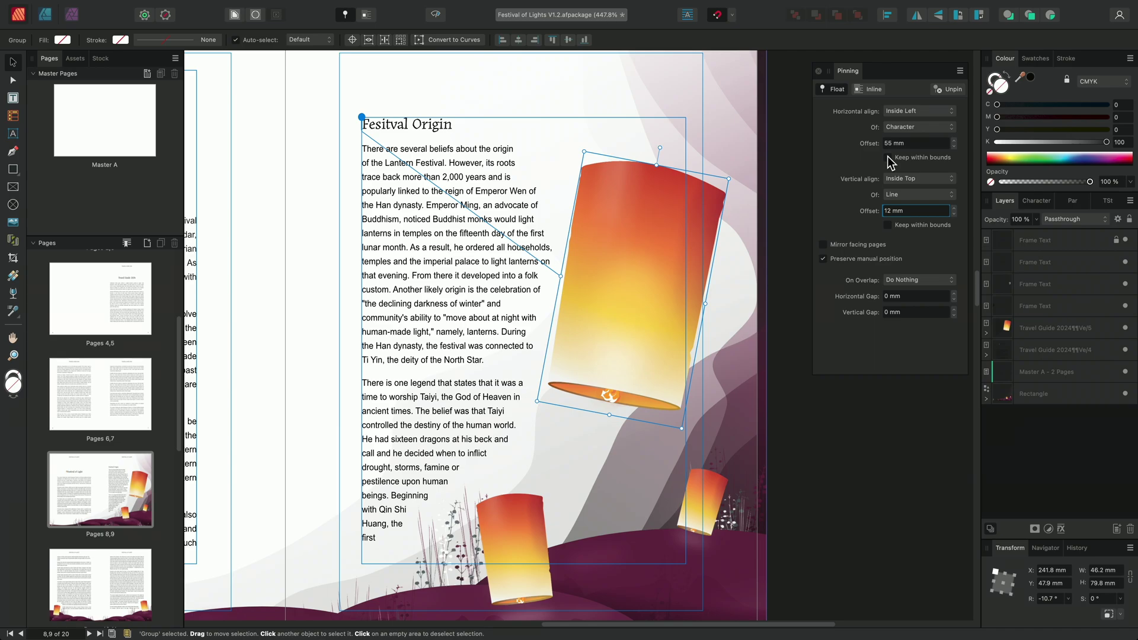
pyautogui.scroll(-5, 482, 265)
pyautogui.scroll(-3, 476, 268)
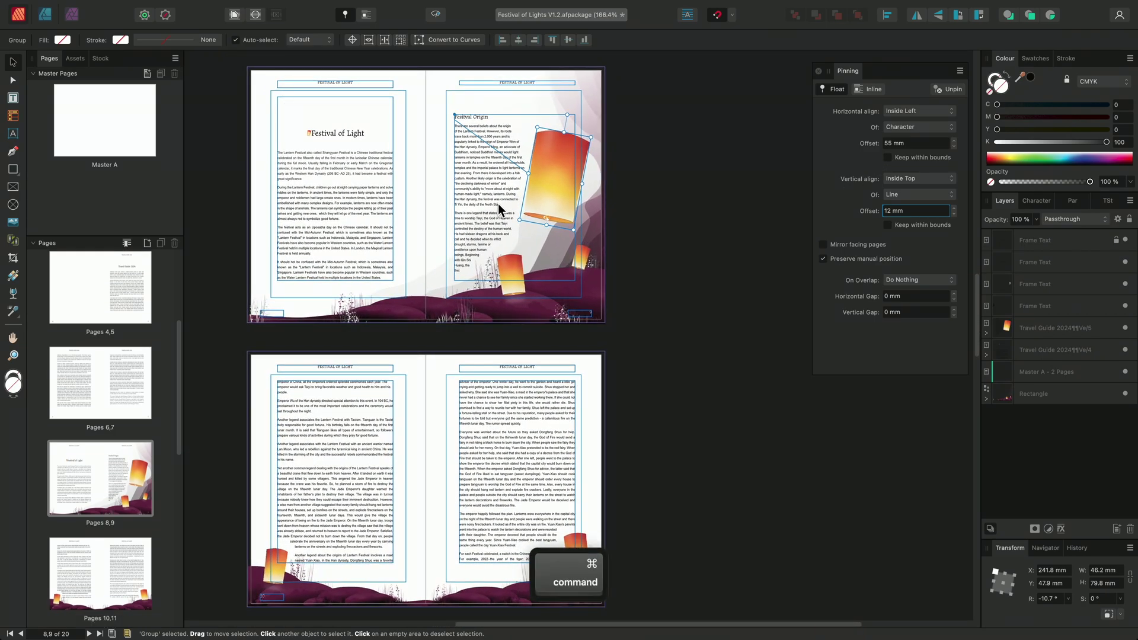
# - Select the Section 2 paragraphs in the Pages Additional Text document, then return to Publisher
pyautogui.press('super+Tab')
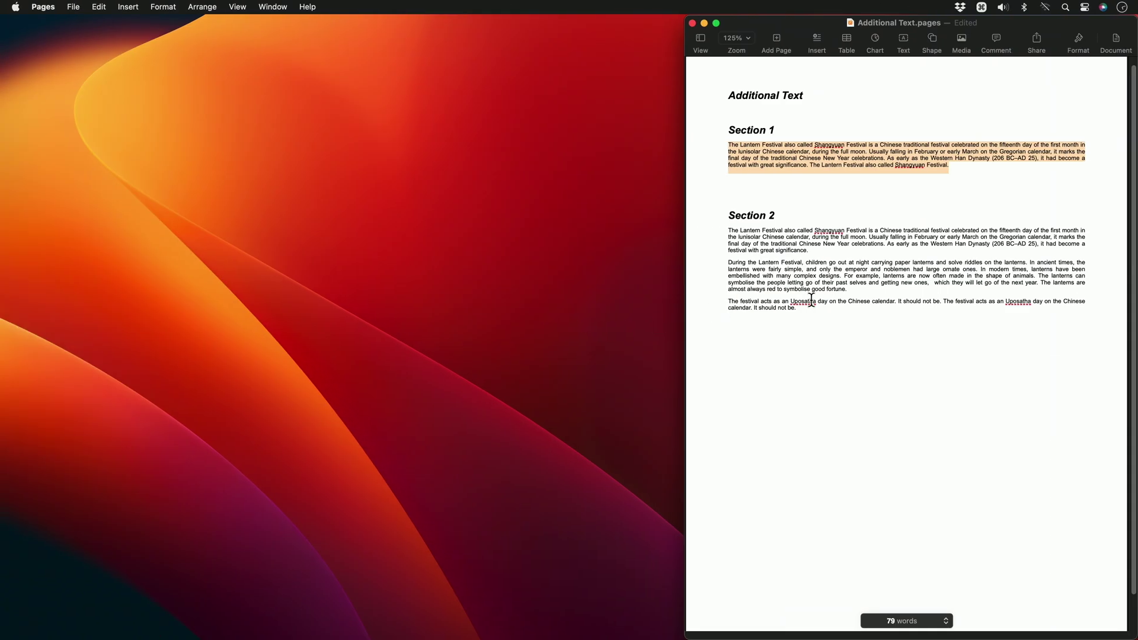
pyautogui.moveTo(821, 307); pyautogui.dragTo(720, 228)
pyautogui.press('super+c')
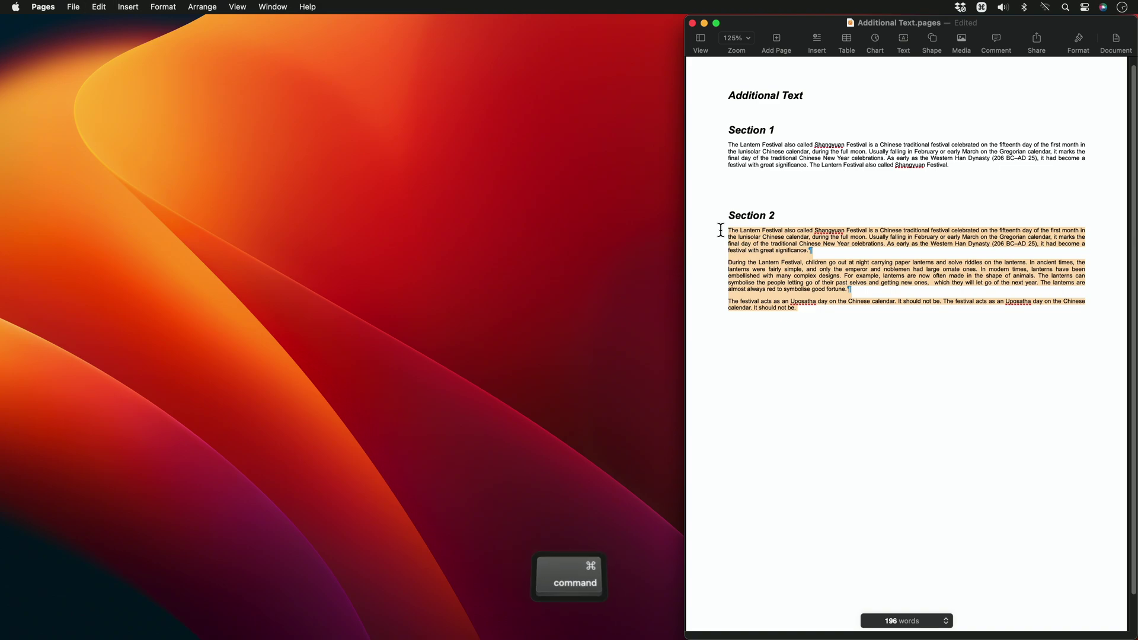
pyautogui.press('super+Tab')
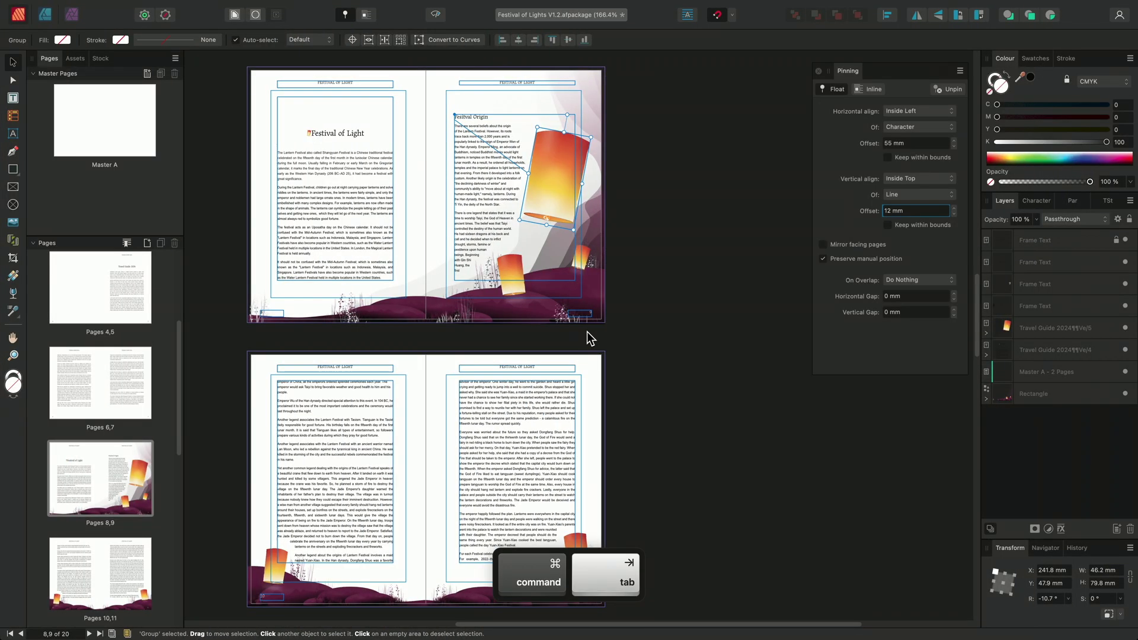
# - Paste the Section 2 copy into the story and apply the 02. Body paragraph style to it
pyautogui.doubleClick(386, 276)
pyautogui.press('super+v')
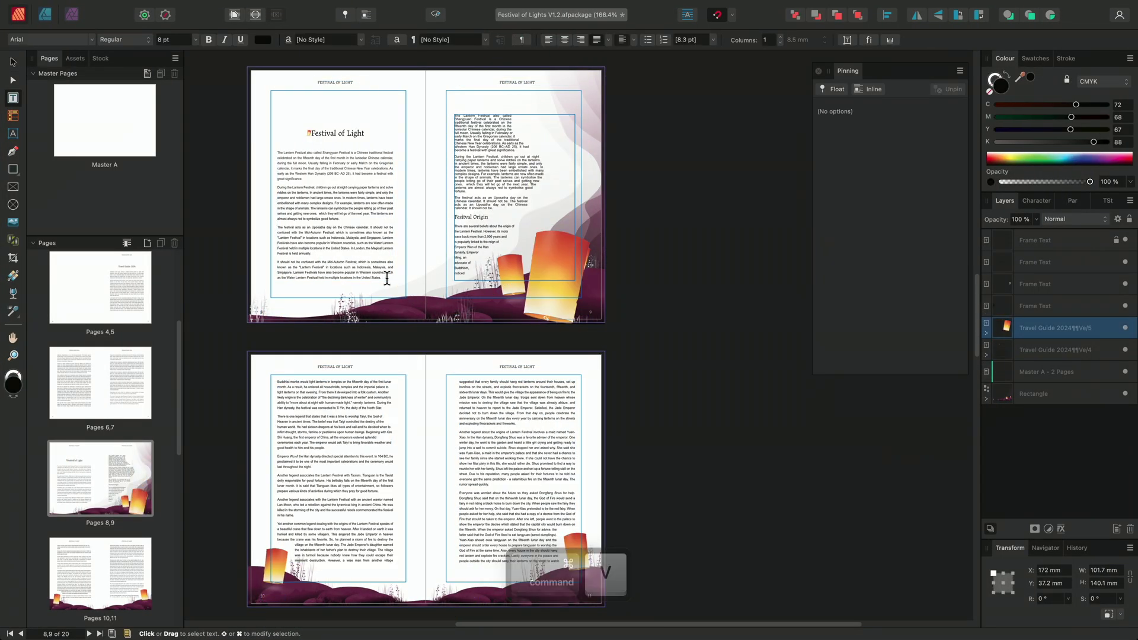
pyautogui.moveTo(495, 208); pyautogui.dragTo(444, 107)
pyautogui.click(486, 40)
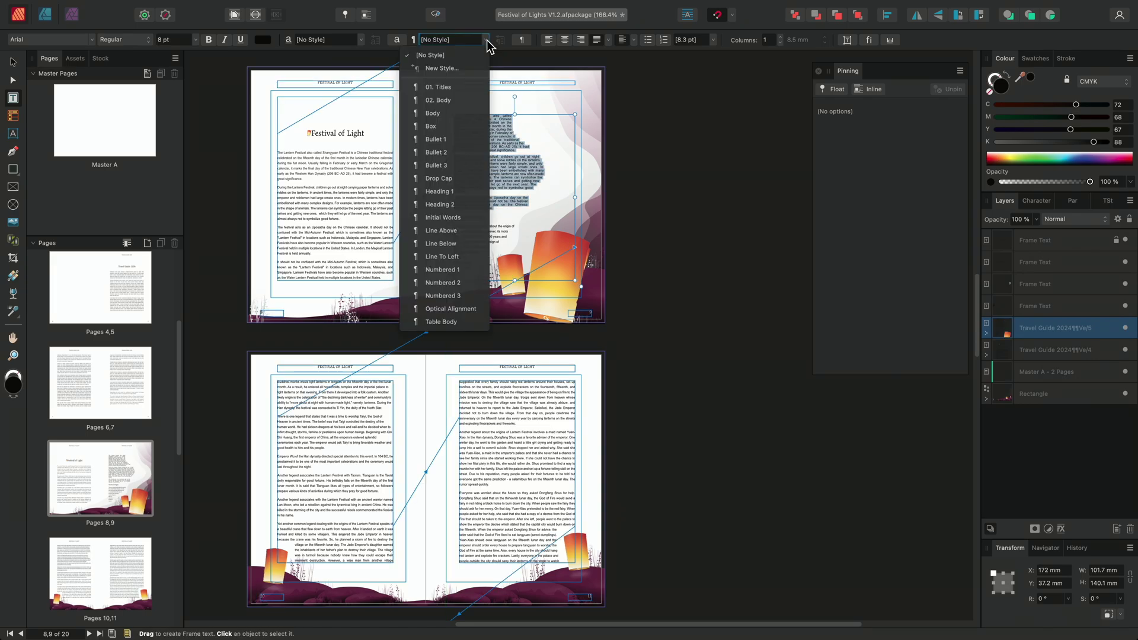
pyautogui.click(460, 100)
# - Check that Festival Origin and its lantern have moved to page 10
pyautogui.click(363, 517)
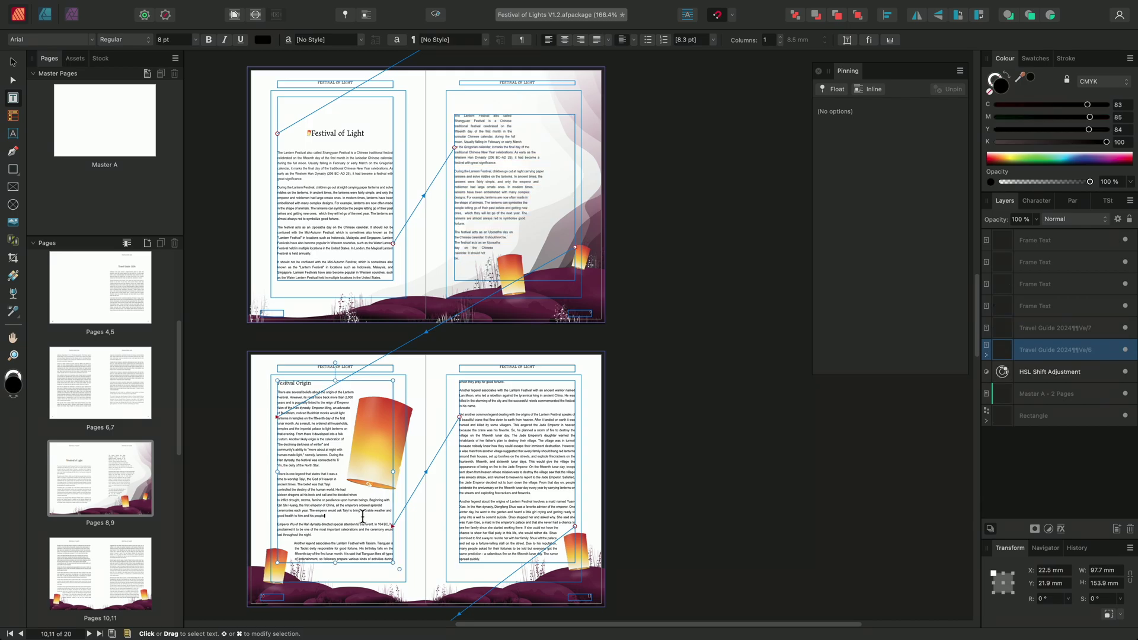
pyautogui.scroll(4, 355, 550)
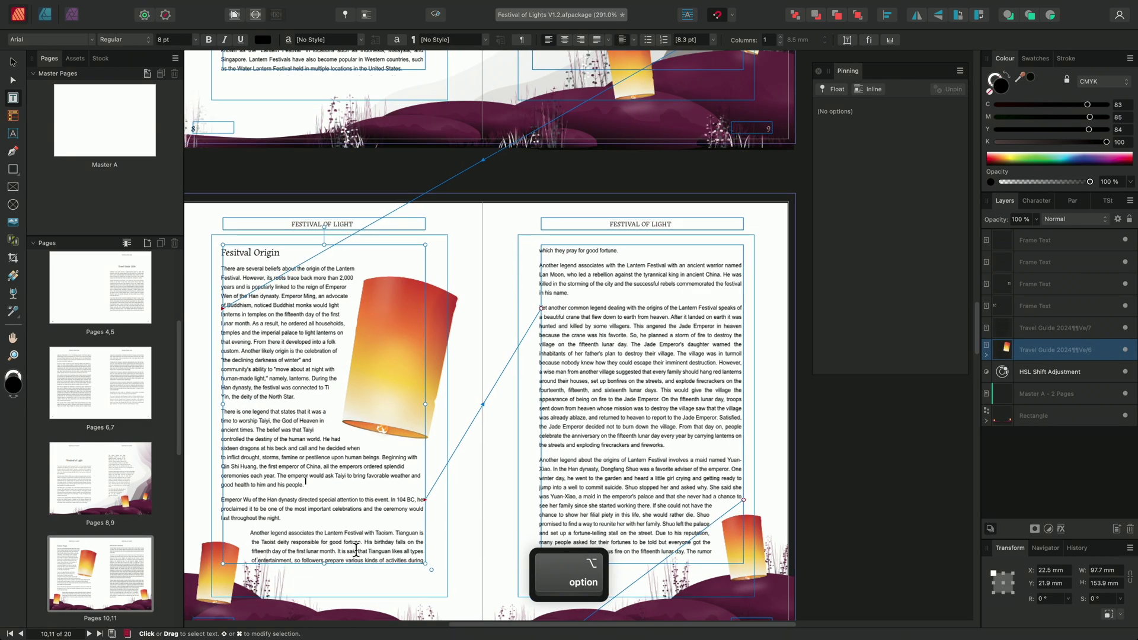
pyautogui.scroll(-5, 356, 551)
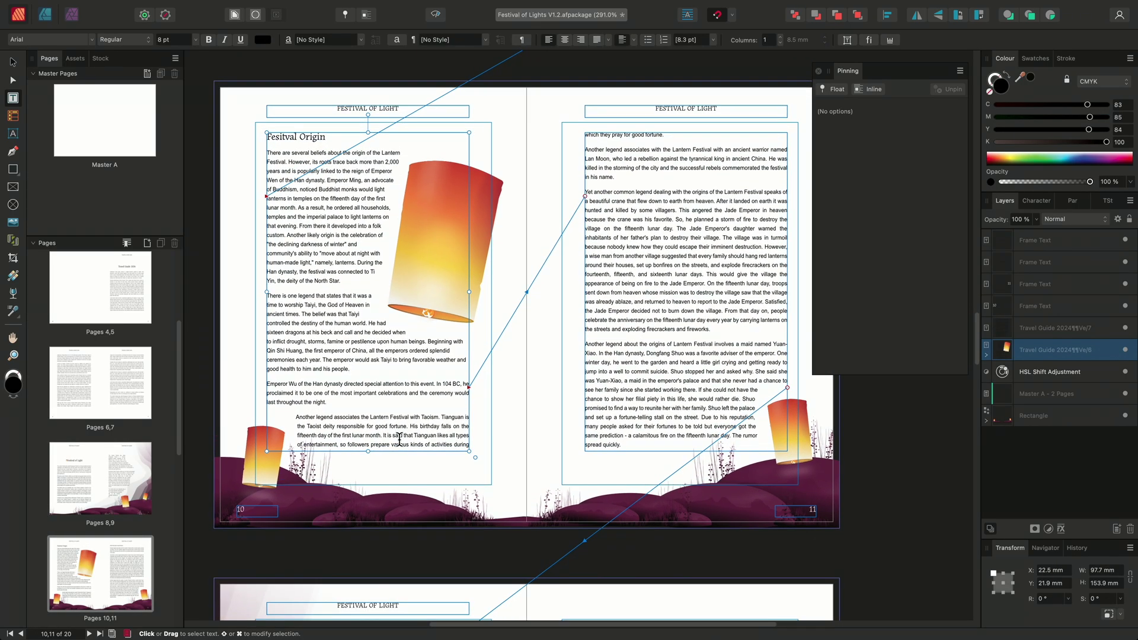
pyautogui.scroll(2, 399, 439)
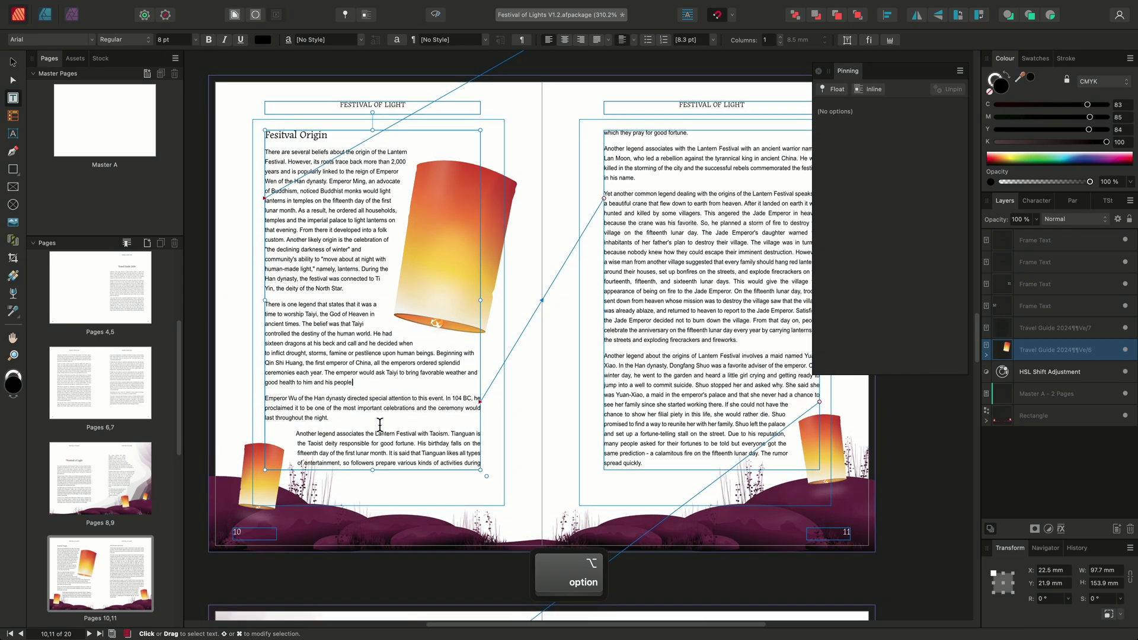